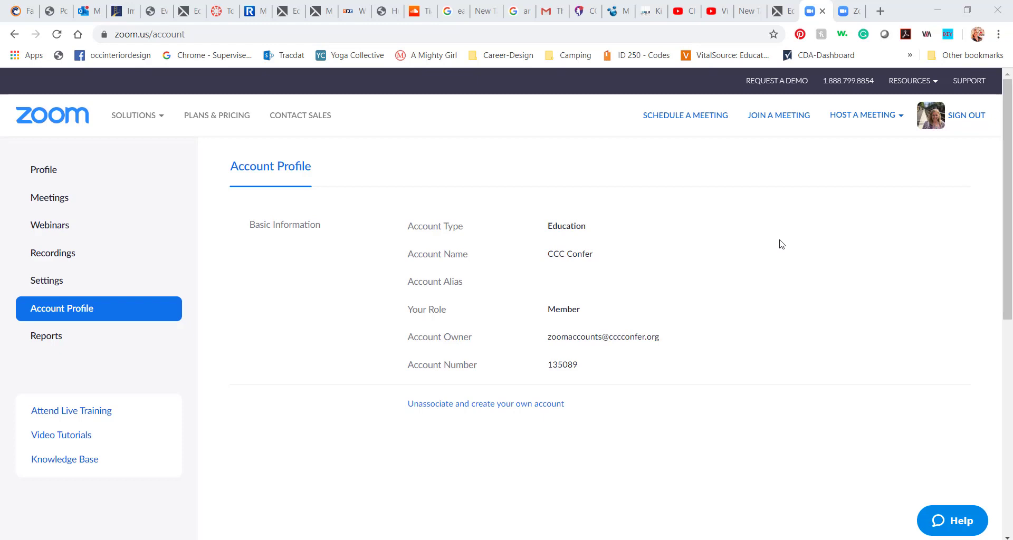
# Search Google for 'conferzoom' in a new tab and open the ConferZoom site at conferzoom.org
pyautogui.click(879, 12)
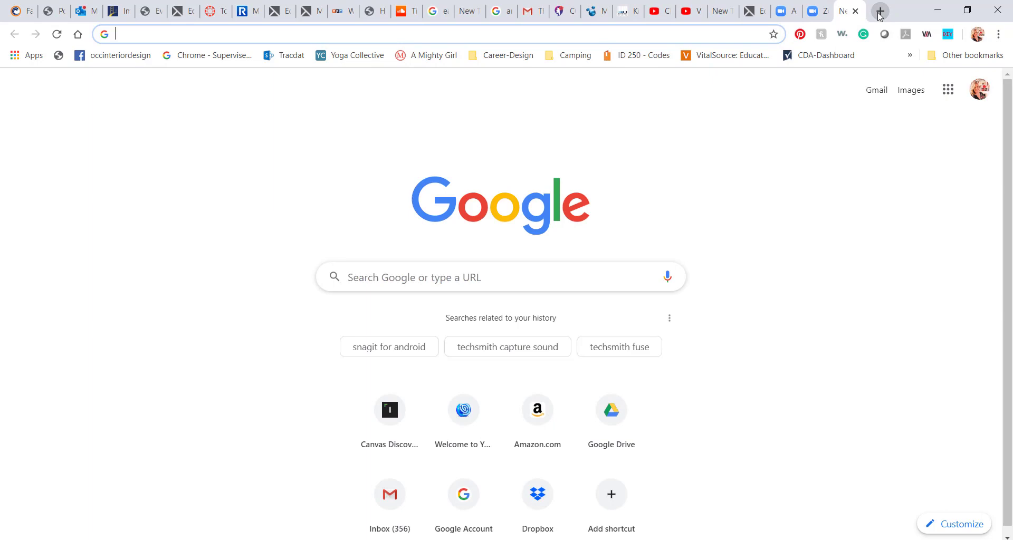
pyautogui.write('conf')
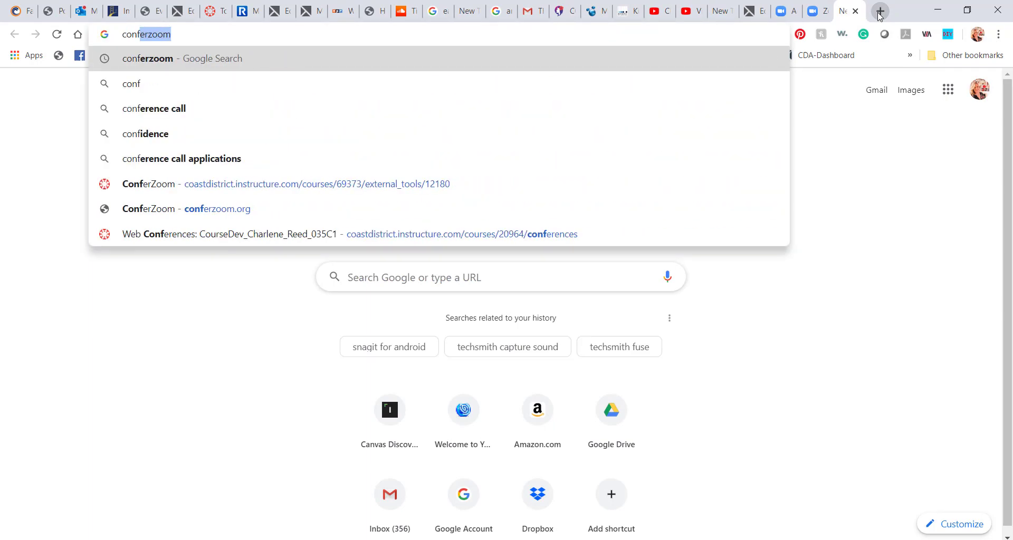
pyautogui.write('erzoom')
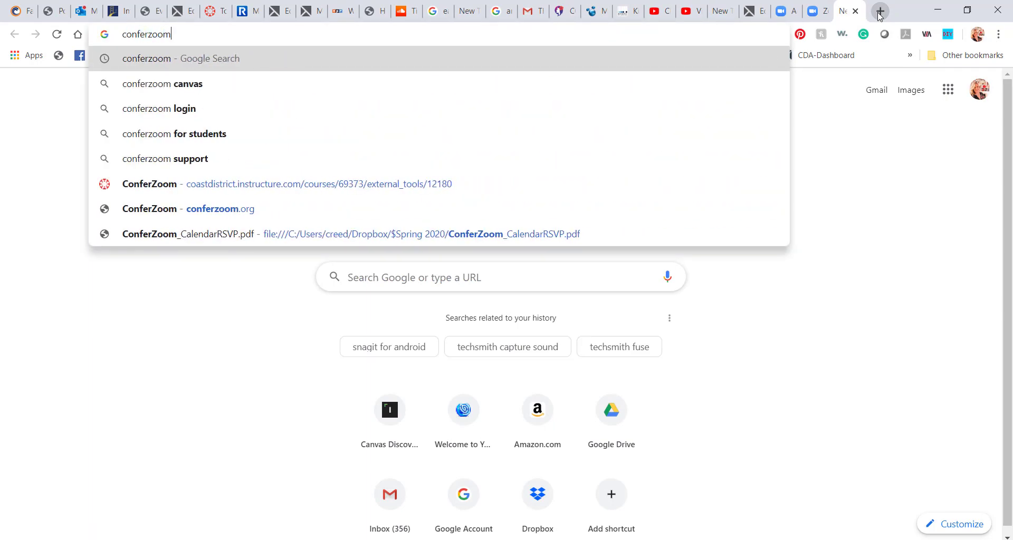
pyautogui.press('Return')
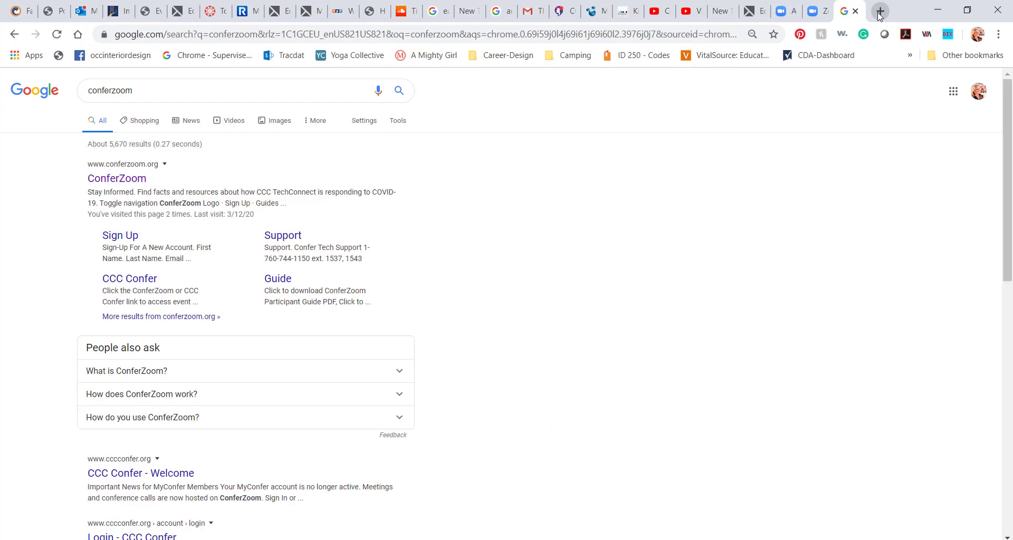
pyautogui.click(121, 179)
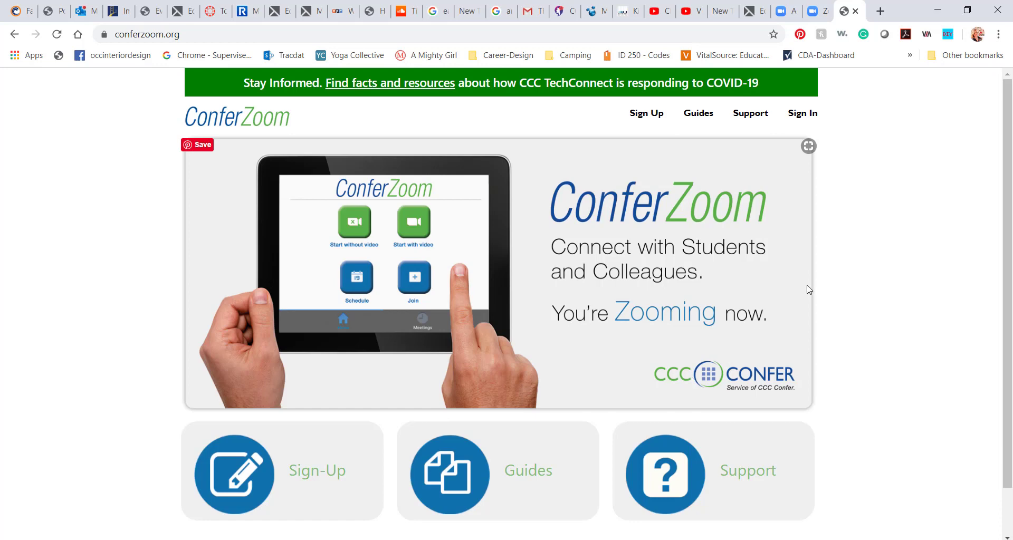
# Return to the zoom.us tab, scroll through the Profile page, then open the Meetings list
pyautogui.click(817, 10)
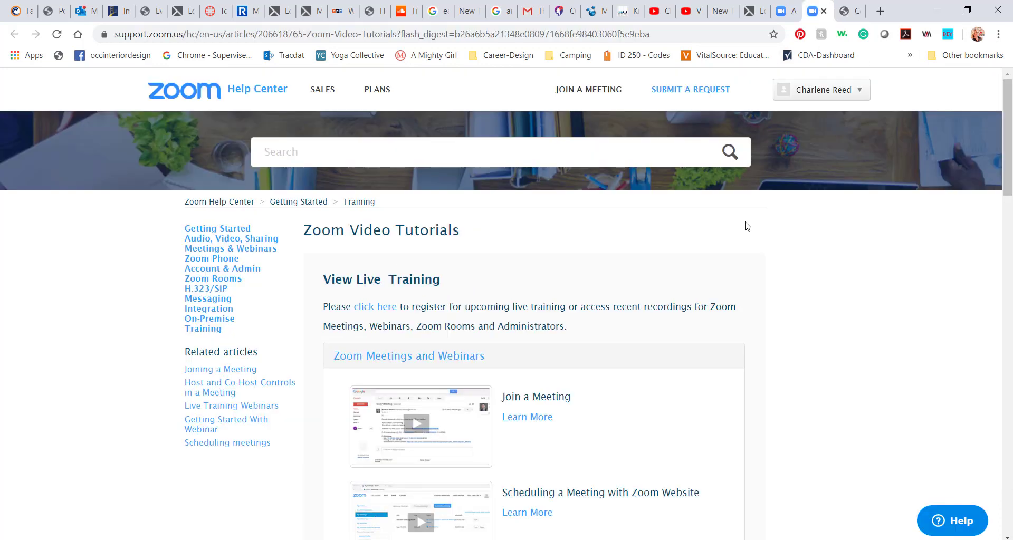
pyautogui.hotkey('ctrl', 'shift', 'Tab')
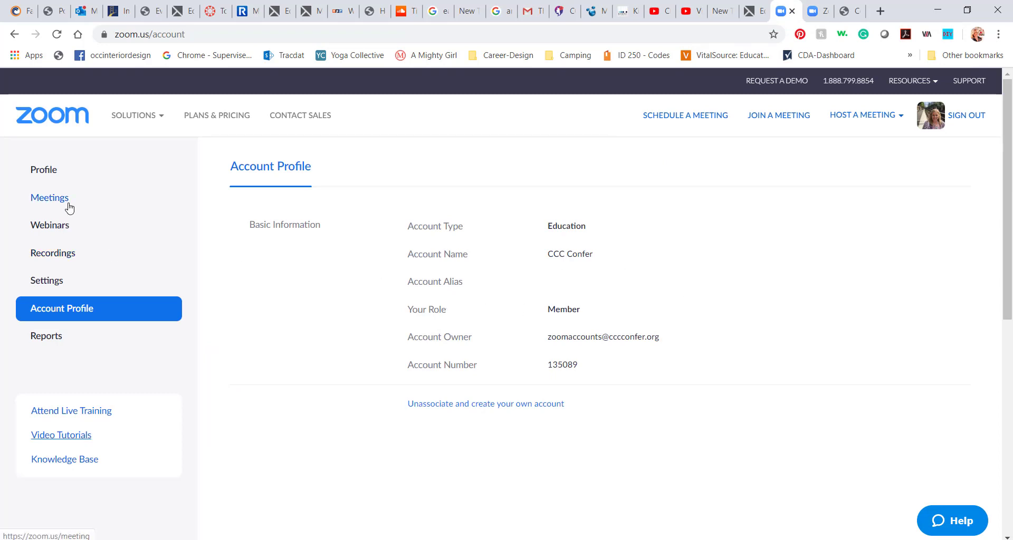
pyautogui.click(52, 171)
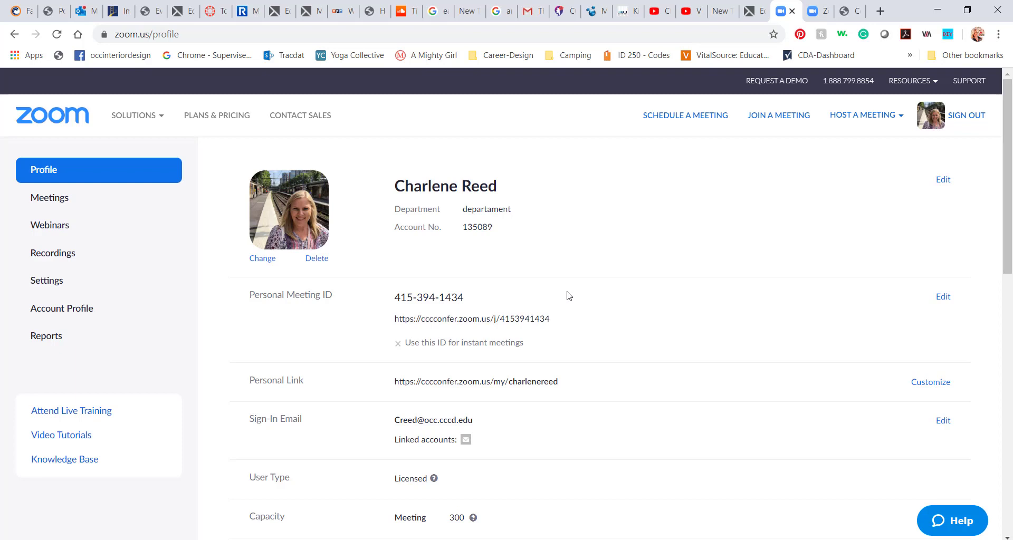
pyautogui.scroll(-2, 580, 329)
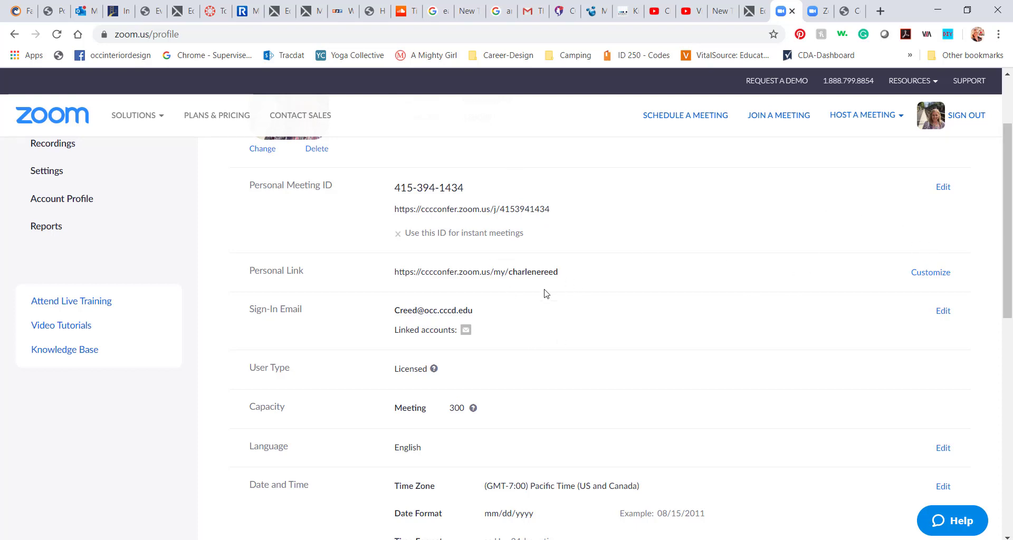
pyautogui.scroll(-3, 672, 388)
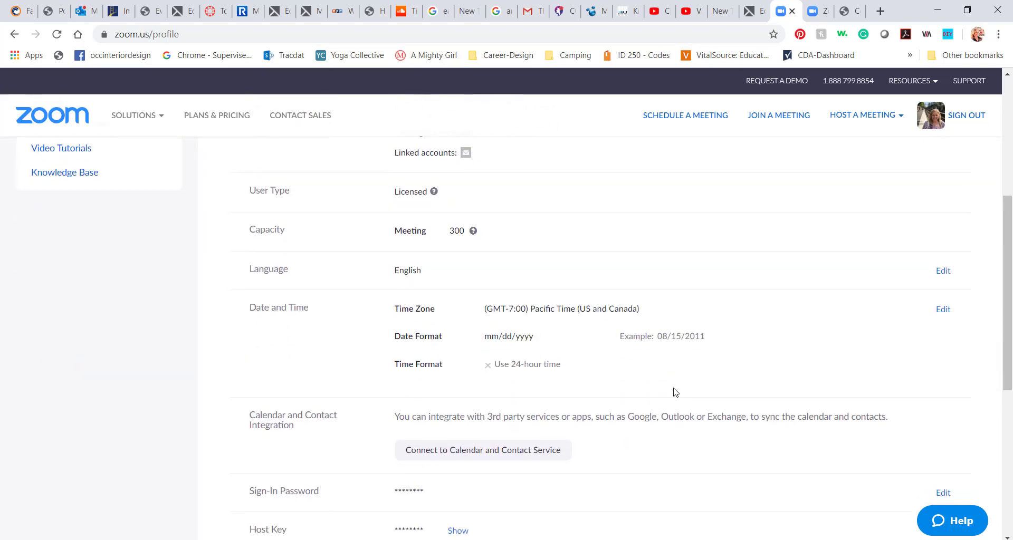
pyautogui.scroll(1, 671, 389)
pyautogui.scroll(-2, 672, 390)
pyautogui.scroll(5, 673, 389)
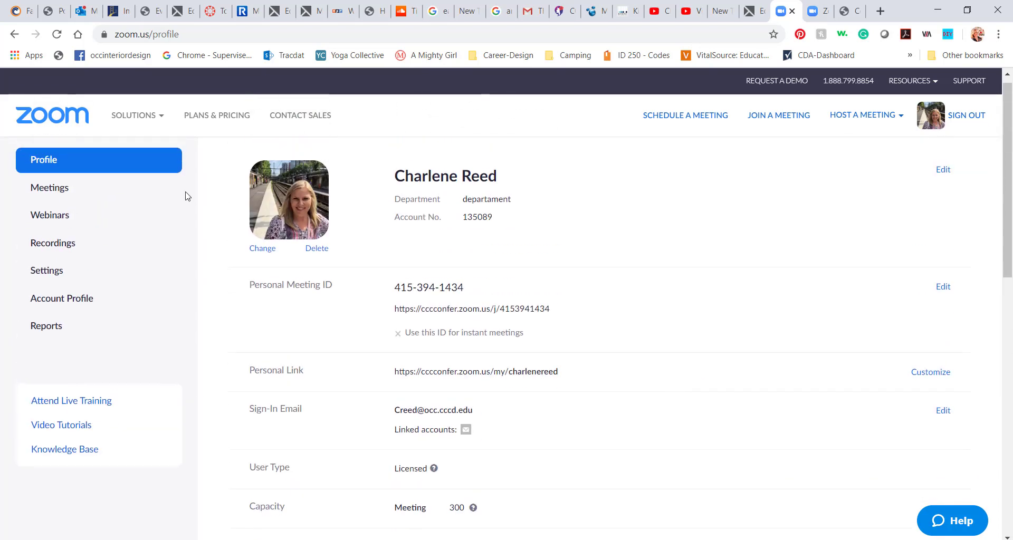
pyautogui.click(65, 194)
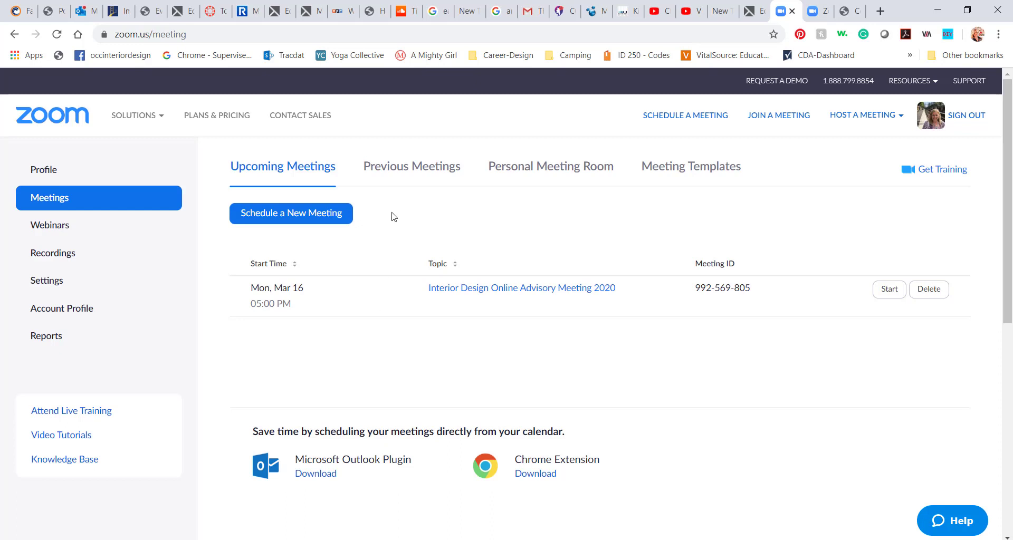
# Start scheduling a new meeting with the topic 'Class Meeting'
pyautogui.click(416, 170)
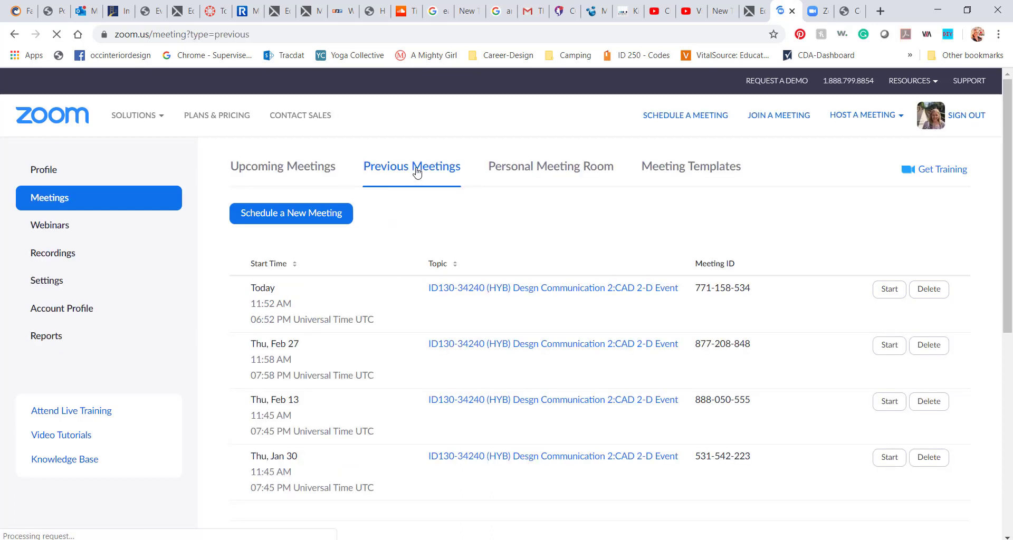
pyautogui.click(290, 173)
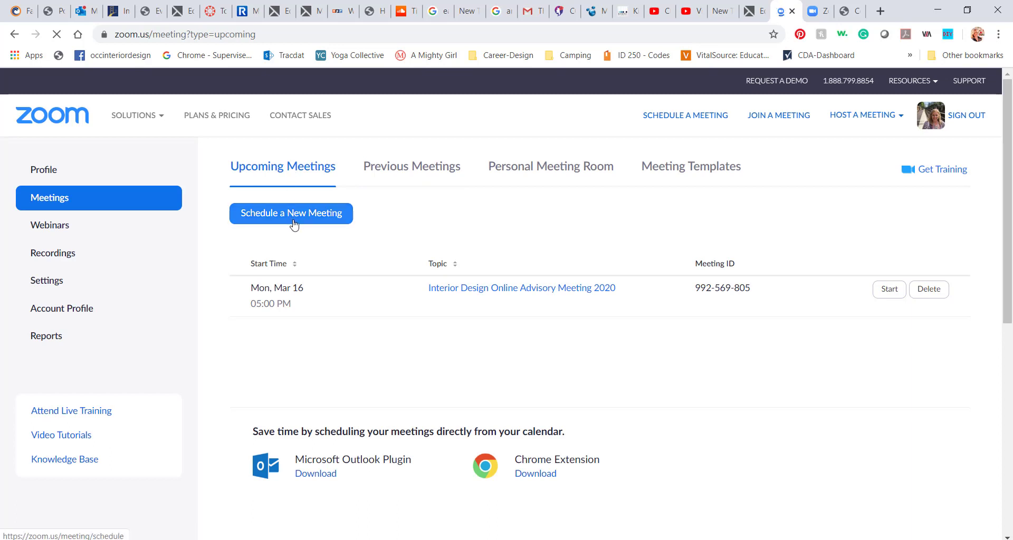
pyautogui.click(317, 217)
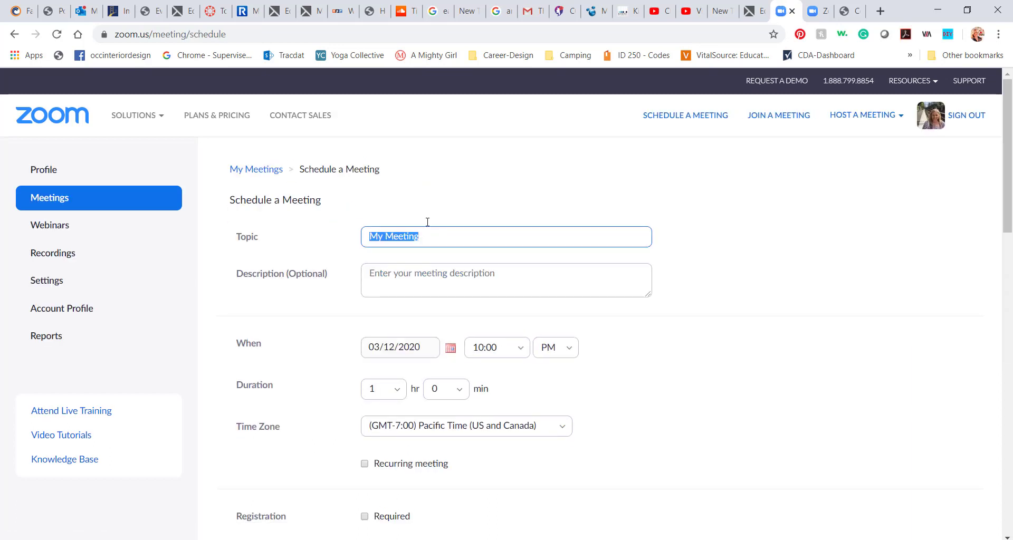
pyautogui.write('Class Meeting')
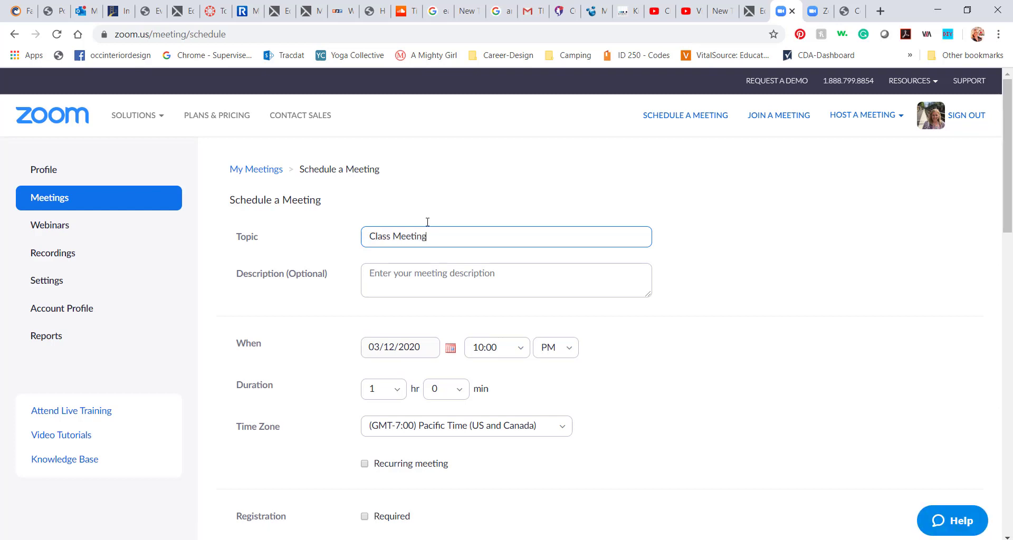
# Set the meeting to 03/16/2020 at 10:00 AM with a 1 hr 15 min duration
pyautogui.scroll(-3, 453, 284)
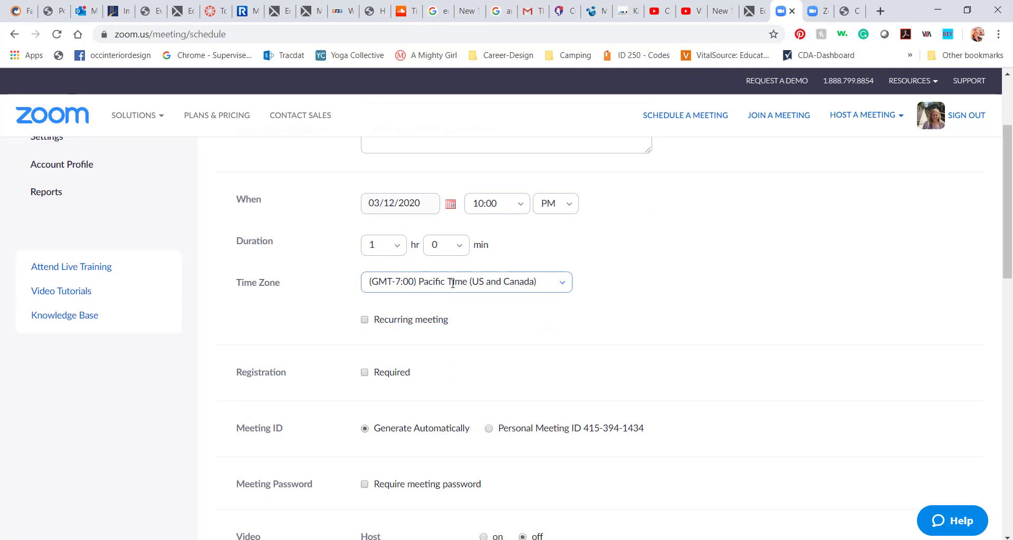
pyautogui.click(450, 207)
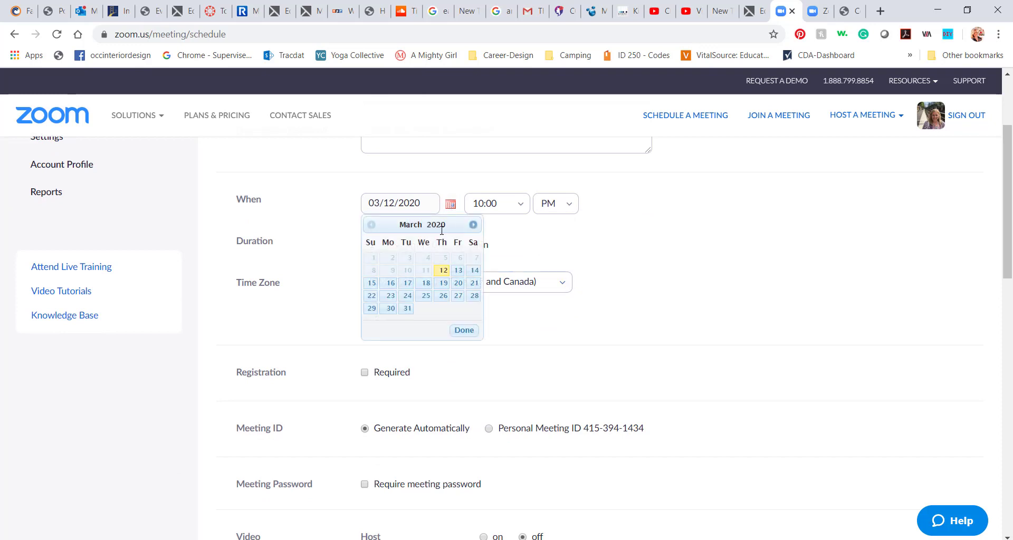
pyautogui.click(390, 283)
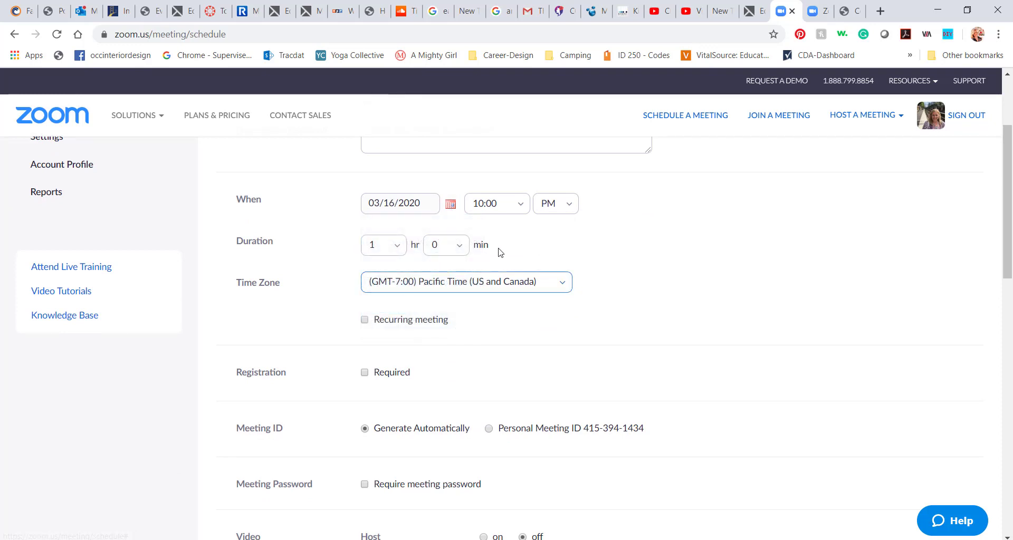
pyautogui.click(558, 206)
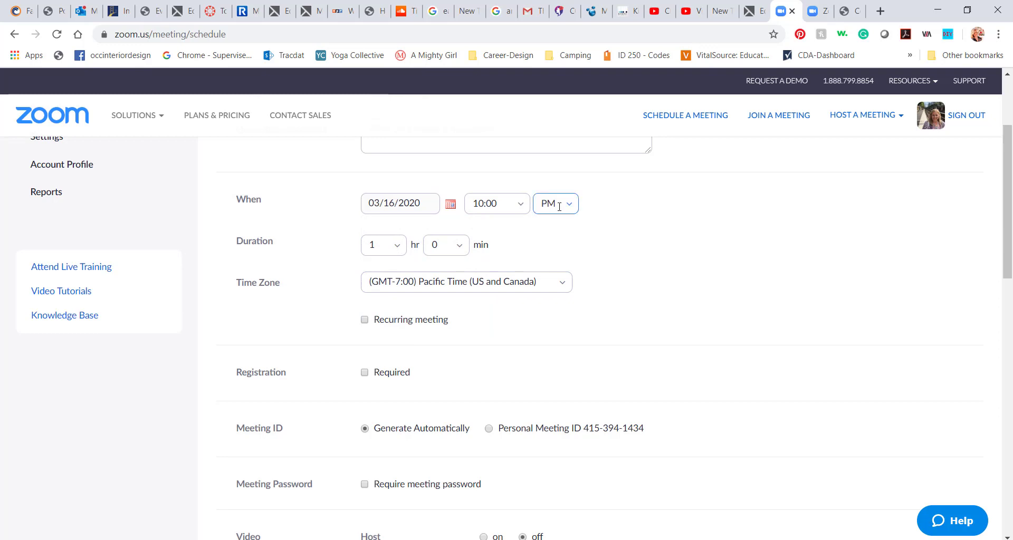
pyautogui.click(563, 232)
pyautogui.click(461, 249)
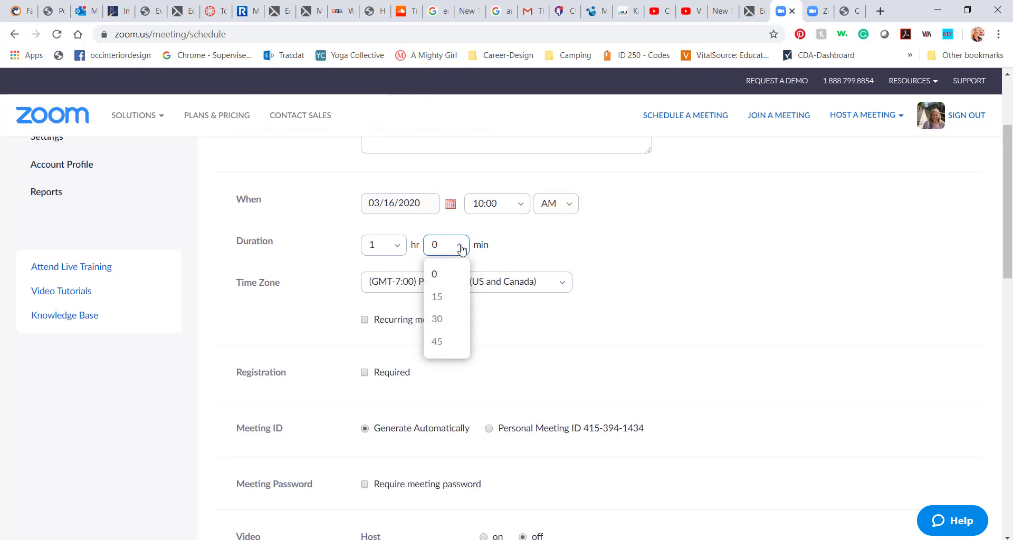
pyautogui.click(444, 297)
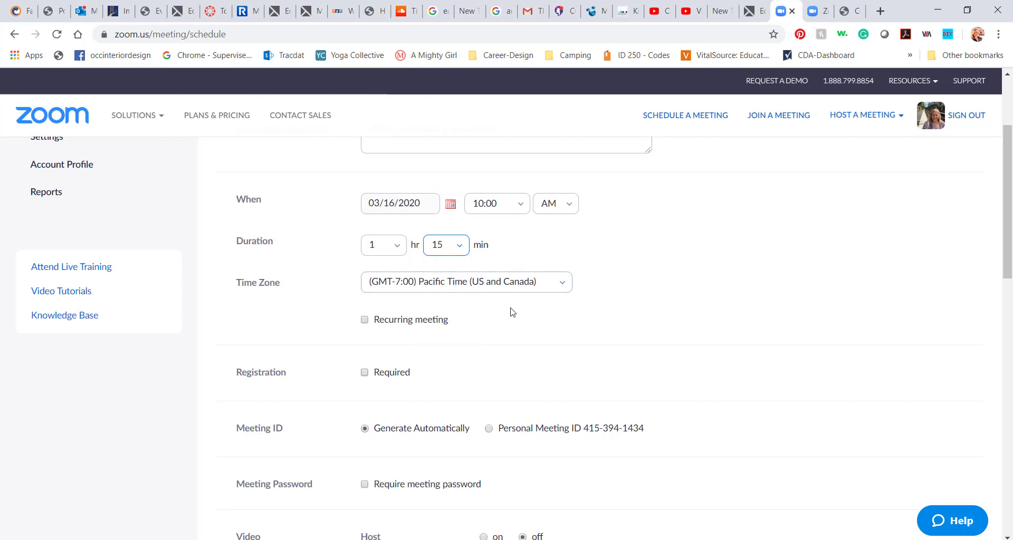
# Enable 'Mute participants upon entry' and save Class Meeting for Mar 16, 2020, 10:00 AM
pyautogui.scroll(-2, 512, 314)
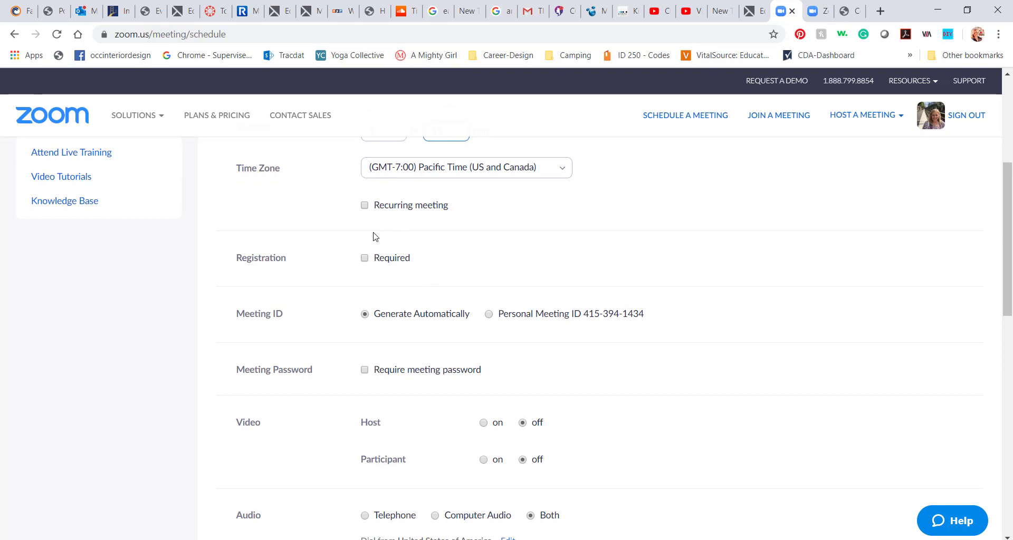
pyautogui.scroll(-1, 429, 276)
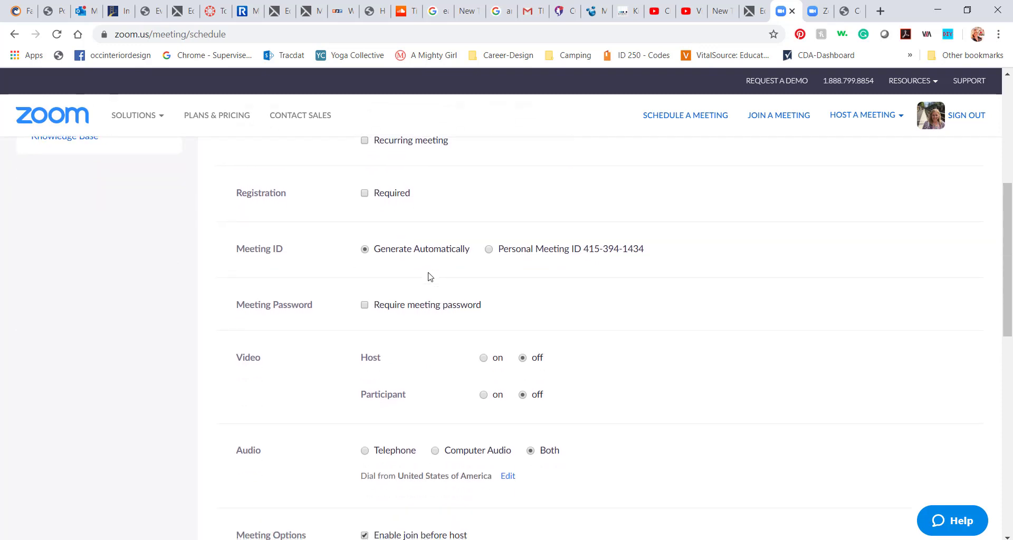
pyautogui.scroll(-1, 429, 275)
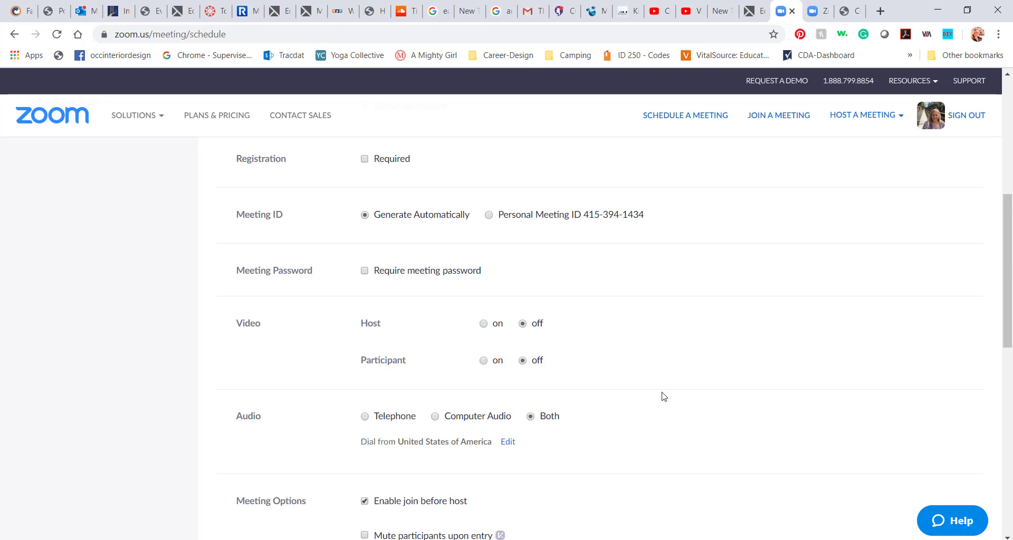
pyautogui.scroll(-2, 661, 397)
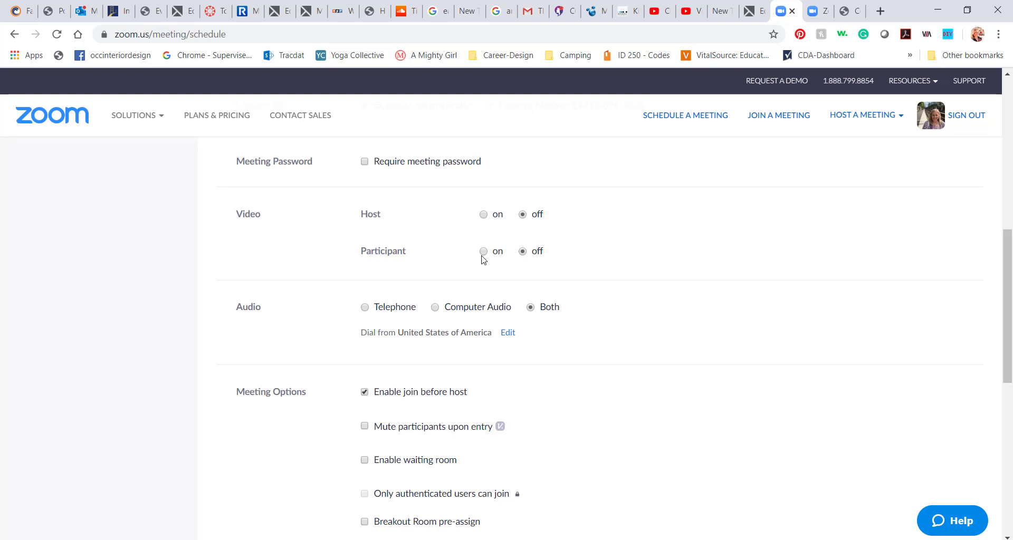
pyautogui.scroll(-2, 608, 339)
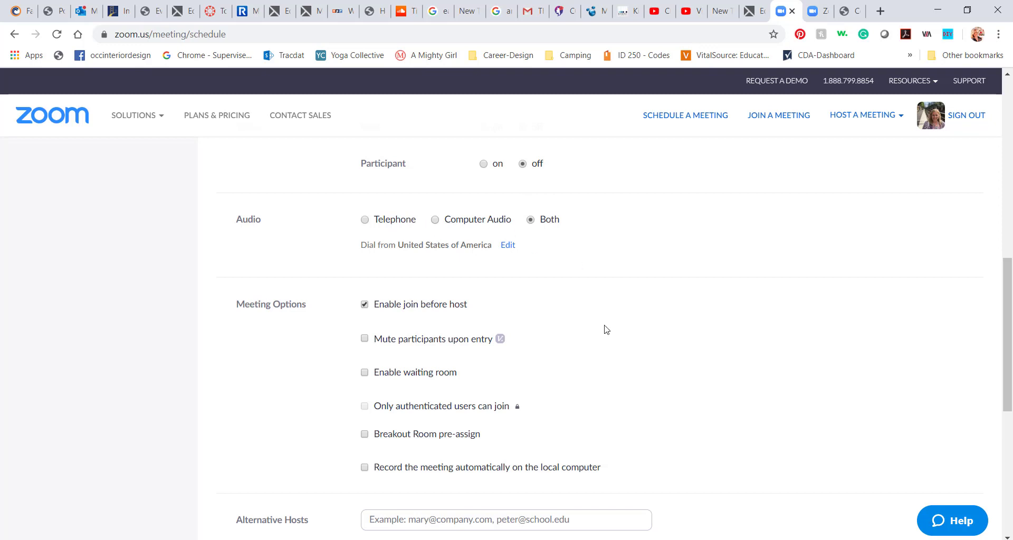
pyautogui.scroll(-3, 604, 330)
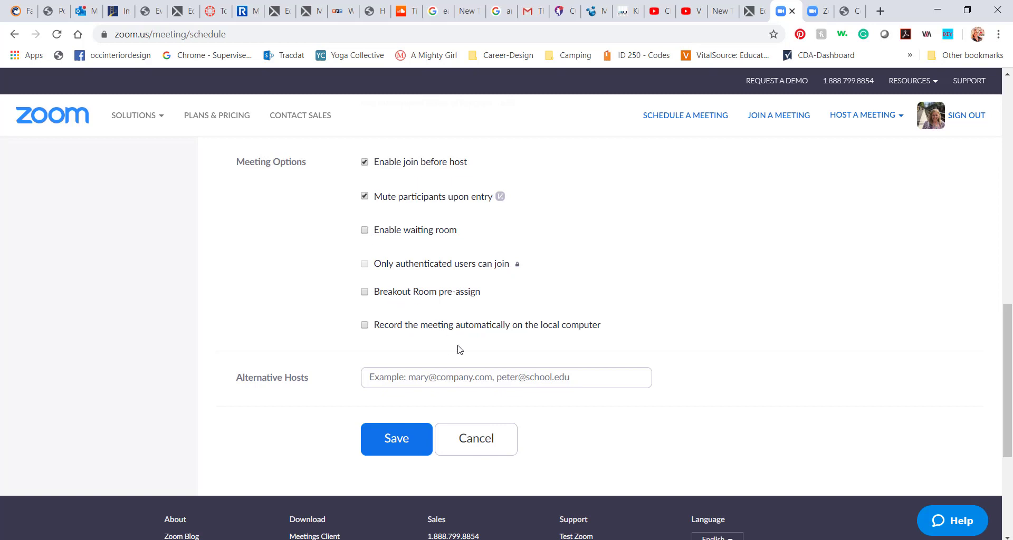
pyautogui.click(365, 326)
pyautogui.click(402, 444)
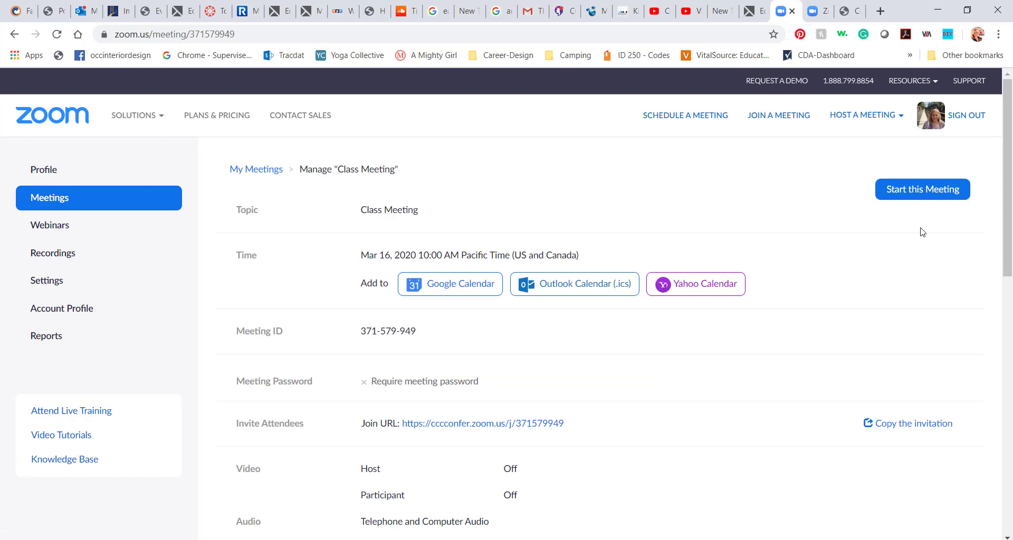
# Start Class Meeting from the web portal in the Zoom desktop client
pyautogui.click(921, 191)
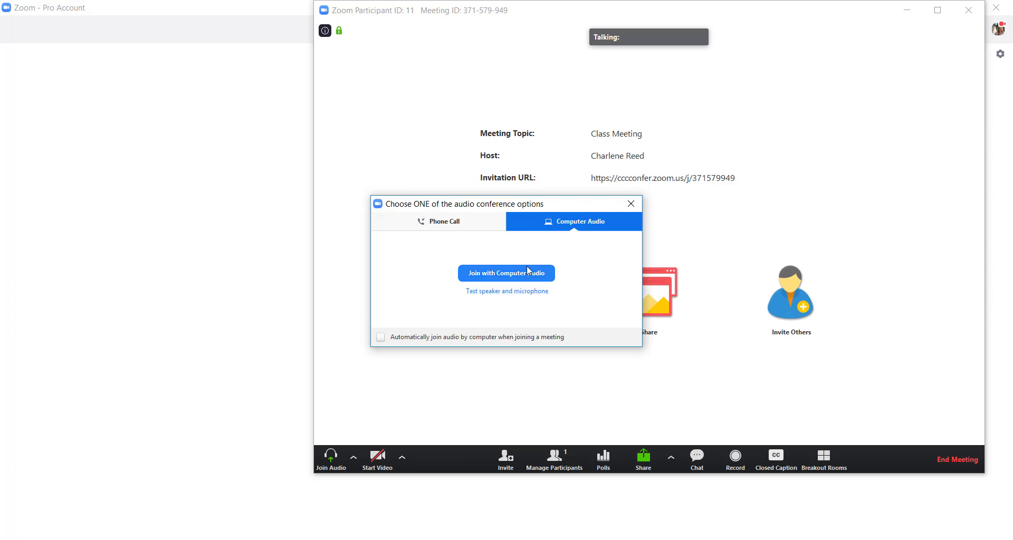
# Connect computer audio, show Participants, test video then turn it off, and reposition the window
pyautogui.click(525, 273)
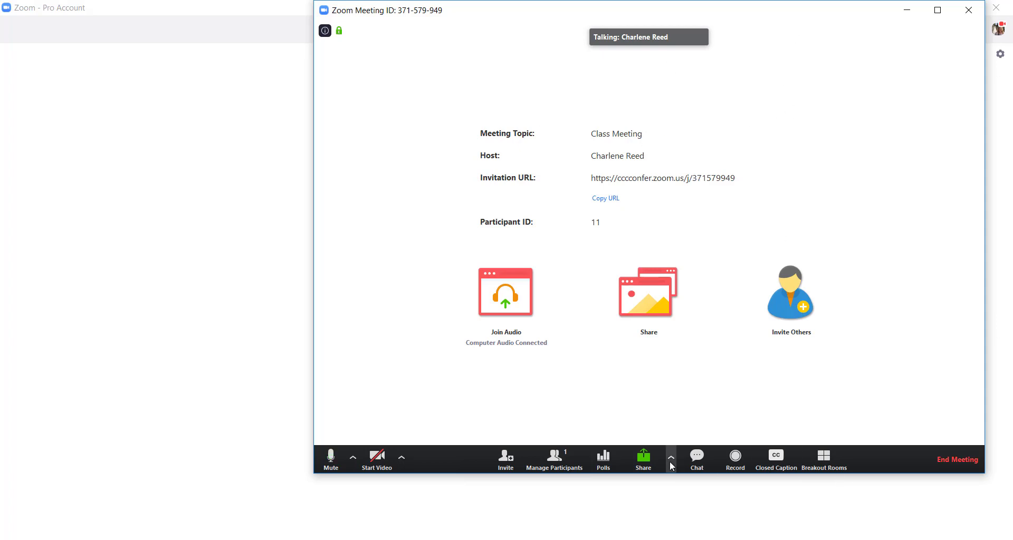
pyautogui.click(555, 460)
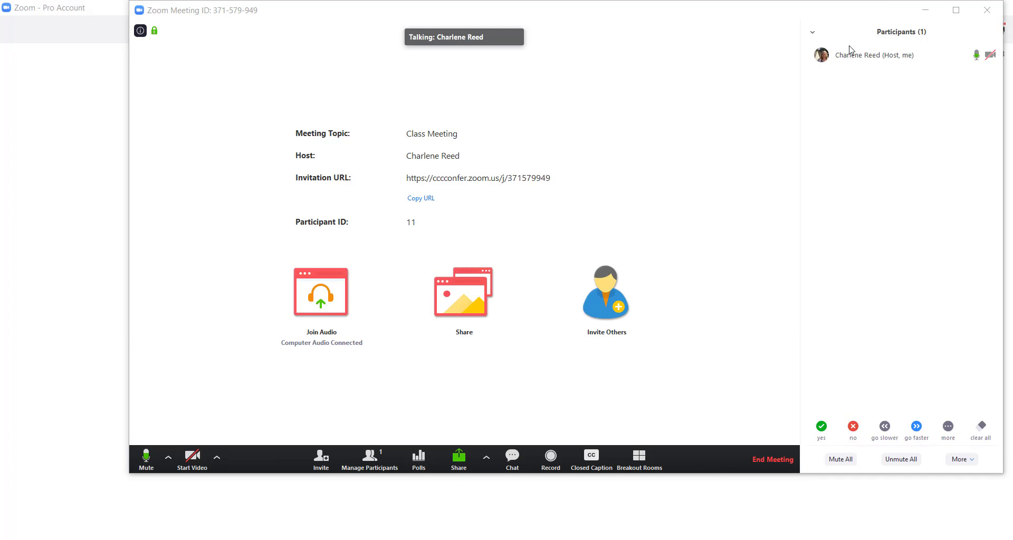
pyautogui.moveTo(864, 60)
pyautogui.click(197, 464)
pyautogui.click(192, 459)
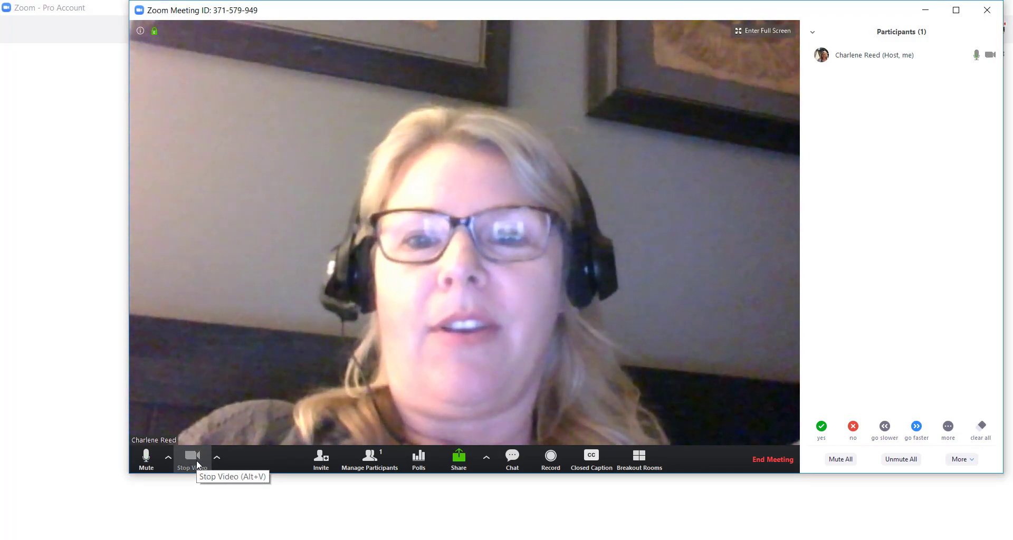
pyautogui.click(197, 464)
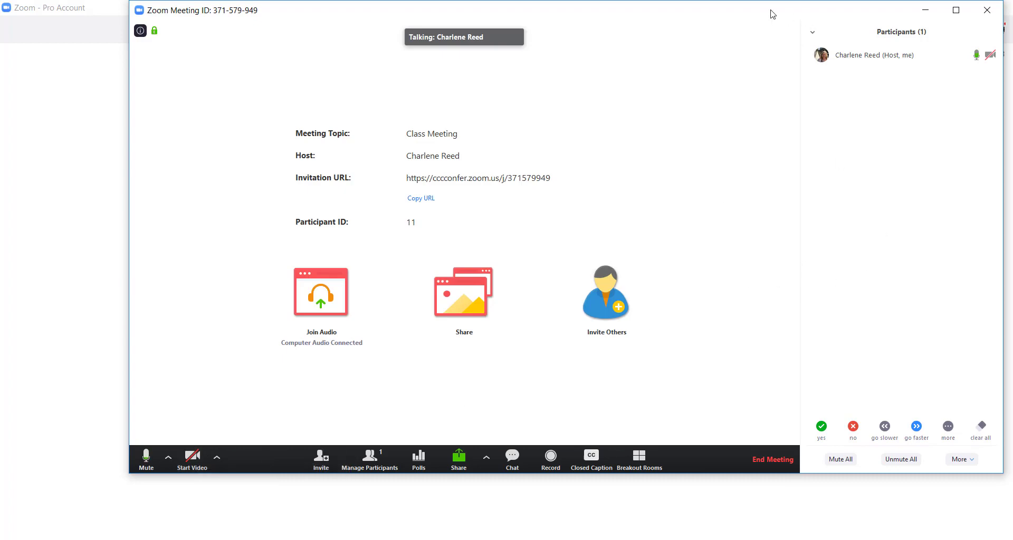
pyautogui.moveTo(952, 56)
pyautogui.moveTo(879, 18); pyautogui.dragTo(813, 26)
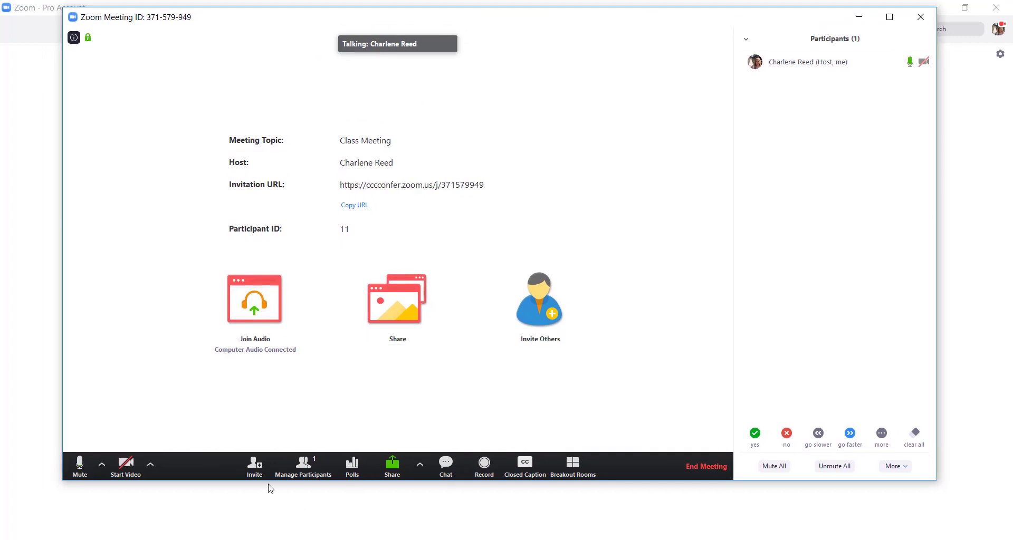
# Review the Invite options, close them, and bring up the Share window picker
pyautogui.click(257, 469)
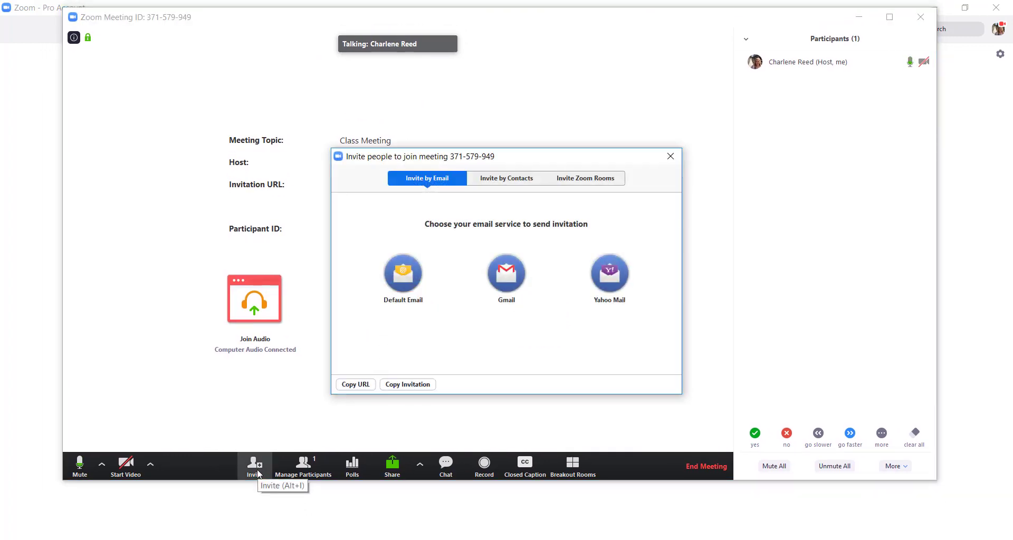
pyautogui.click(671, 157)
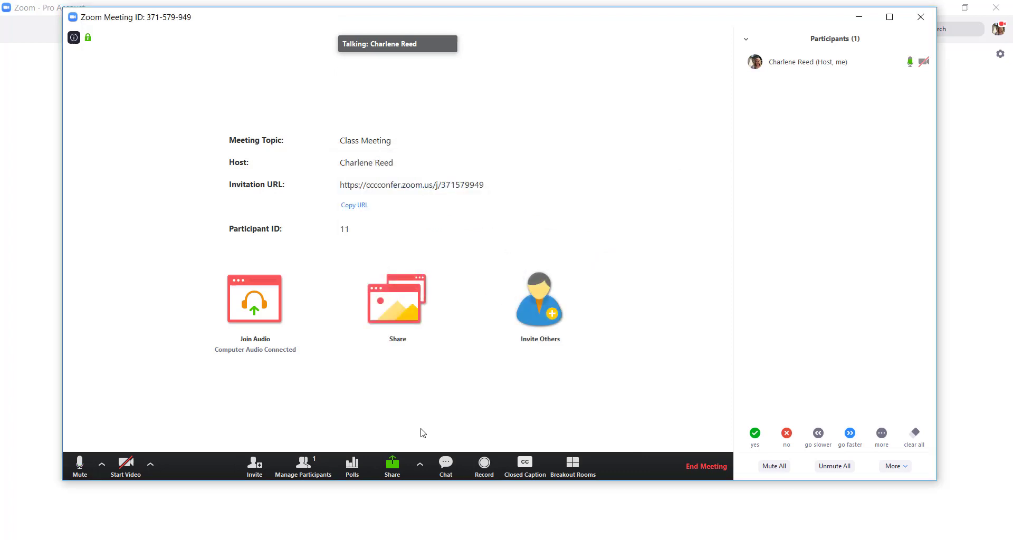
pyautogui.click(393, 467)
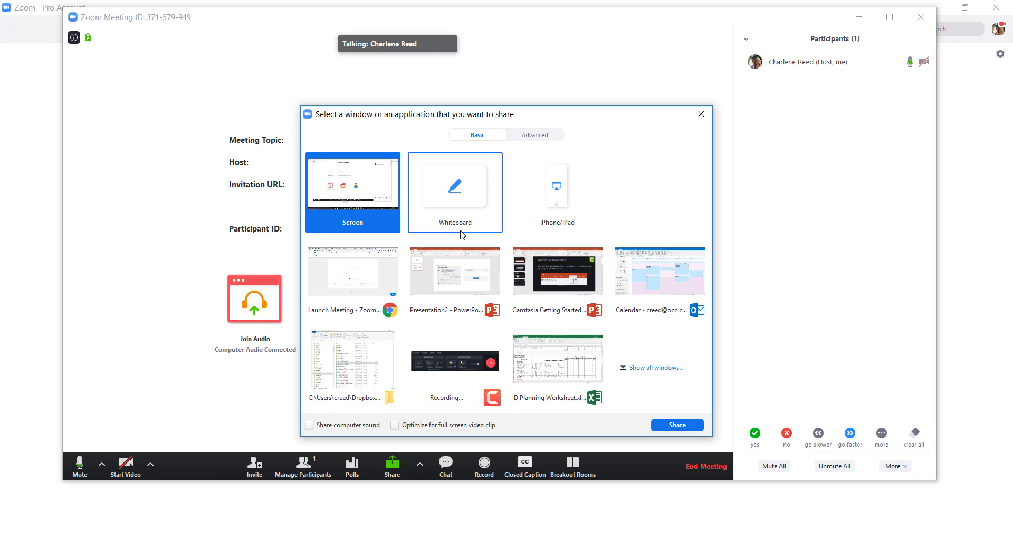
# Share the entire Screen with the meeting
pyautogui.click(678, 425)
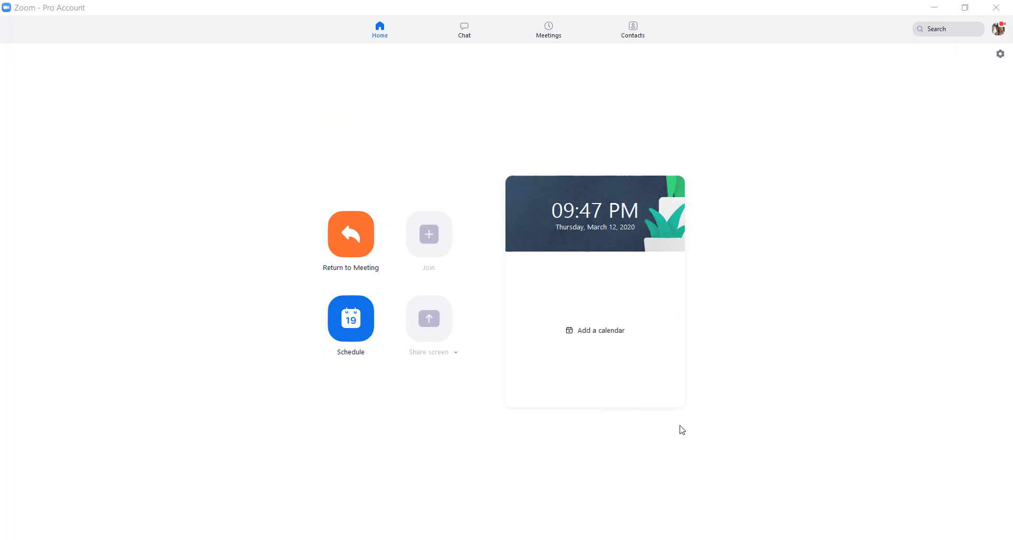
# Minimize Zoom, switch to the Canvas tab, open the Dashboard and exit Student View
pyautogui.click(935, 8)
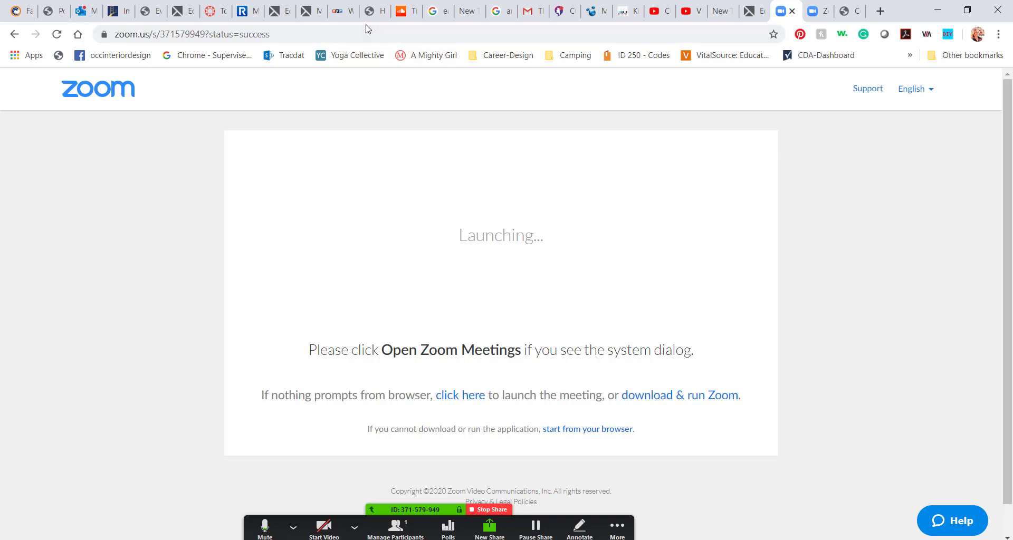
pyautogui.click(342, 16)
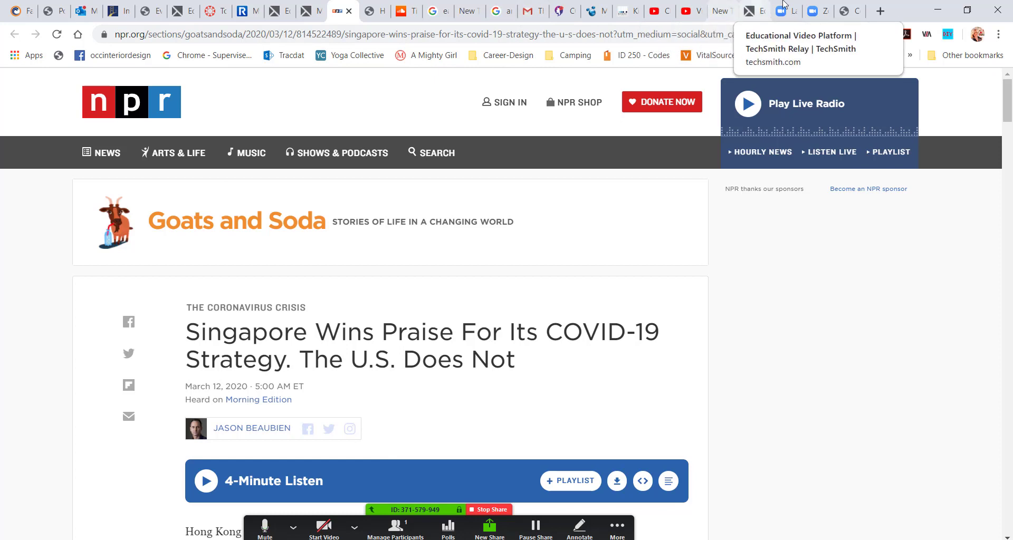
pyautogui.click(215, 16)
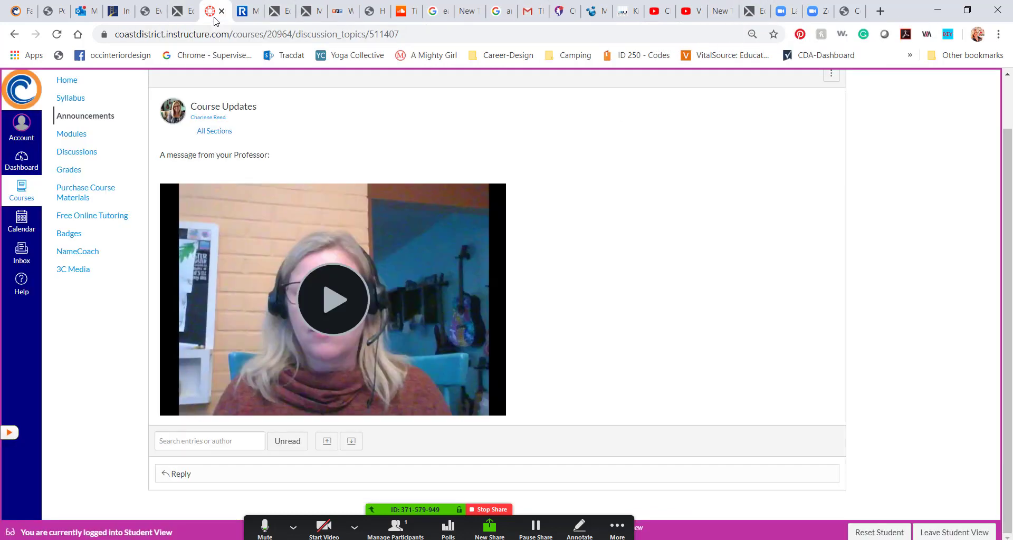
pyautogui.click(22, 161)
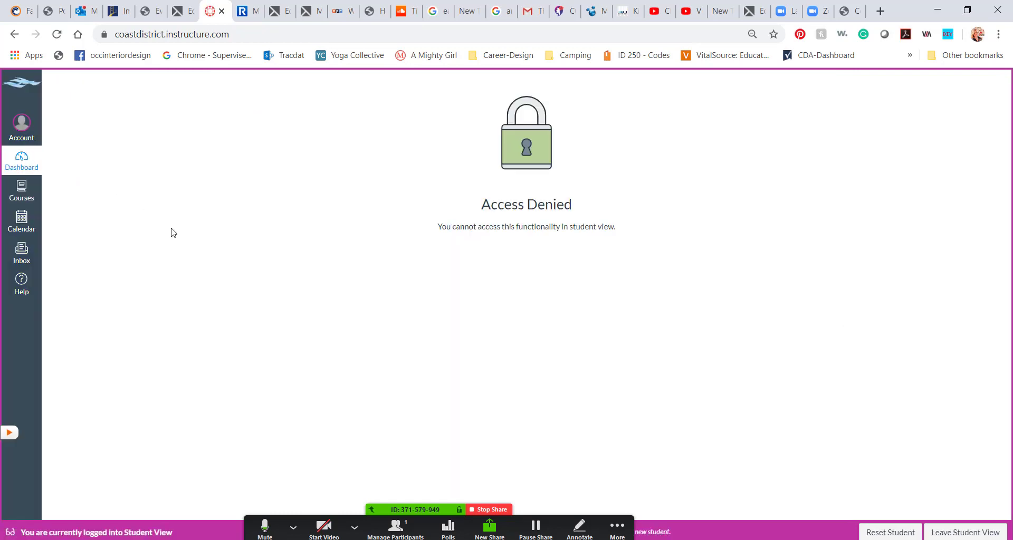
pyautogui.click(964, 531)
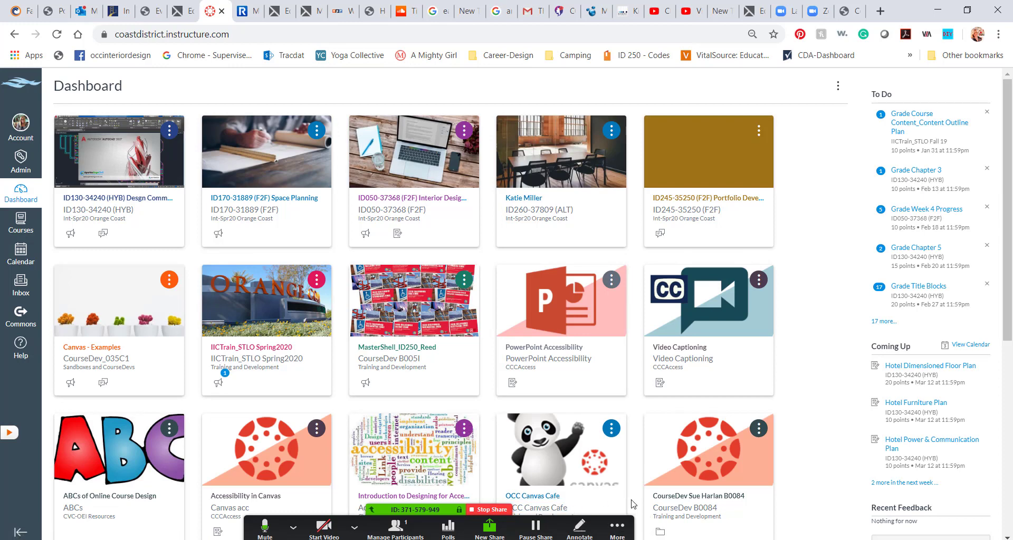
# Check the Closed Caption options under More, close them, and reopen the More menu
pyautogui.click(623, 526)
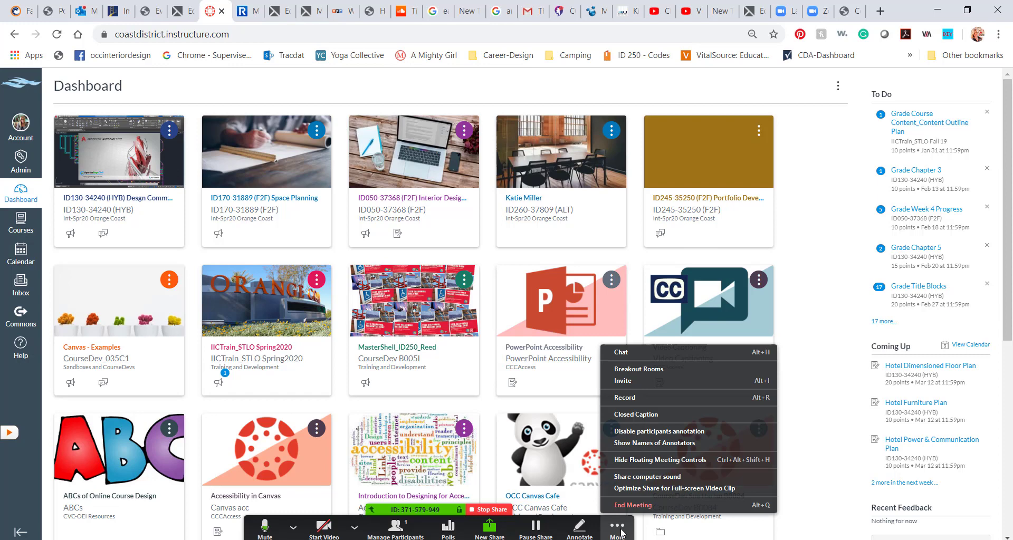
pyautogui.click(632, 415)
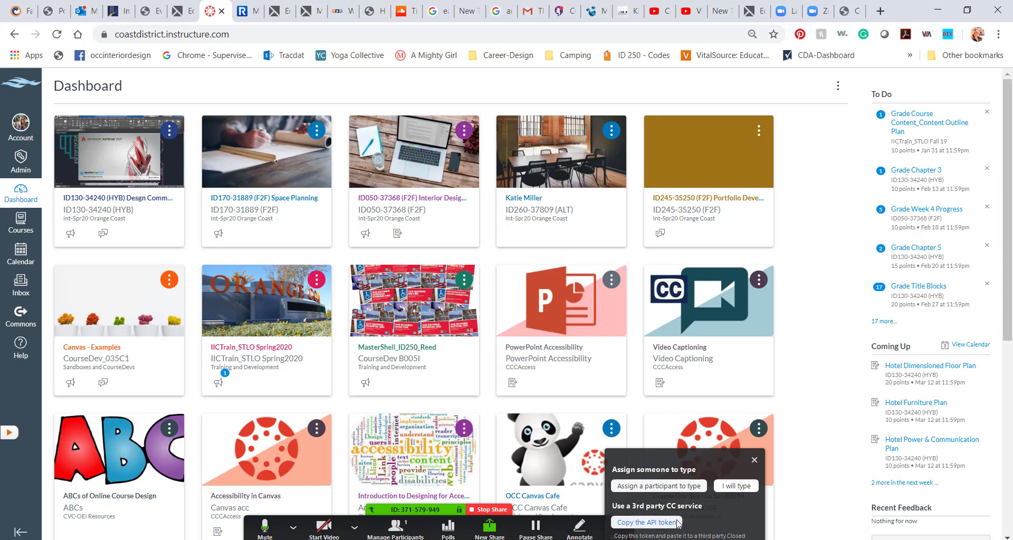
pyautogui.click(755, 461)
pyautogui.click(630, 525)
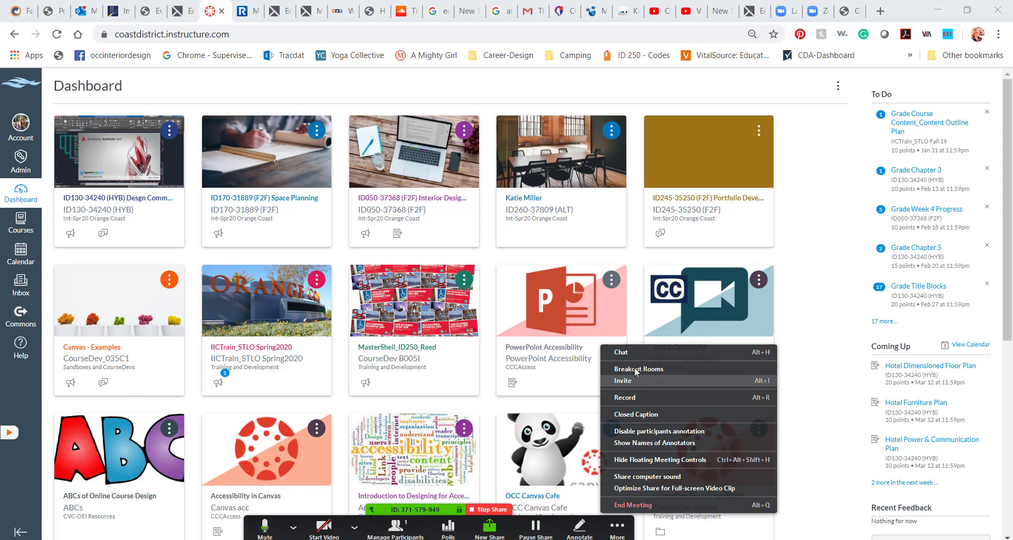
# Open the meeting group chat and send the host's name as a message to Everyone
pyautogui.click(628, 352)
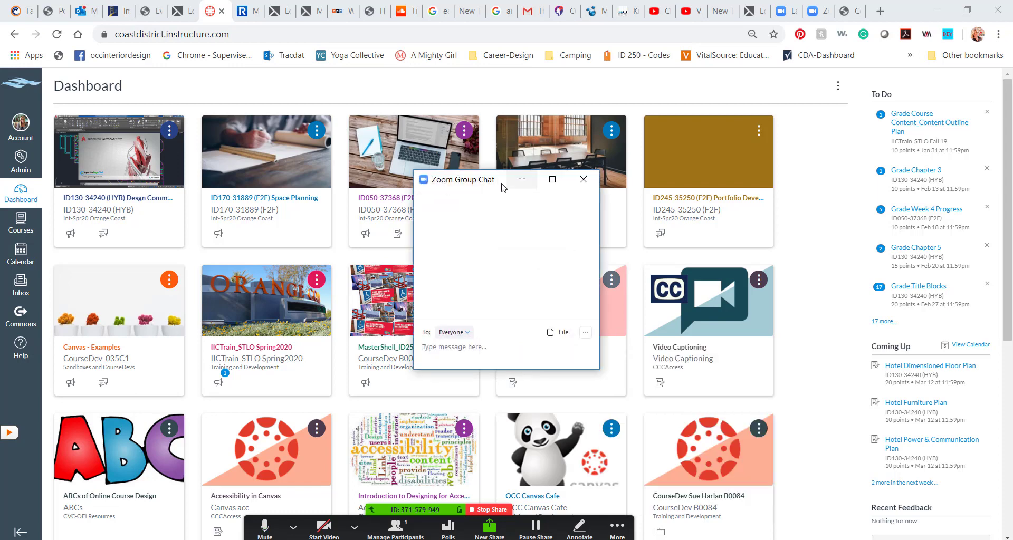
pyautogui.moveTo(496, 183); pyautogui.dragTo(640, 150)
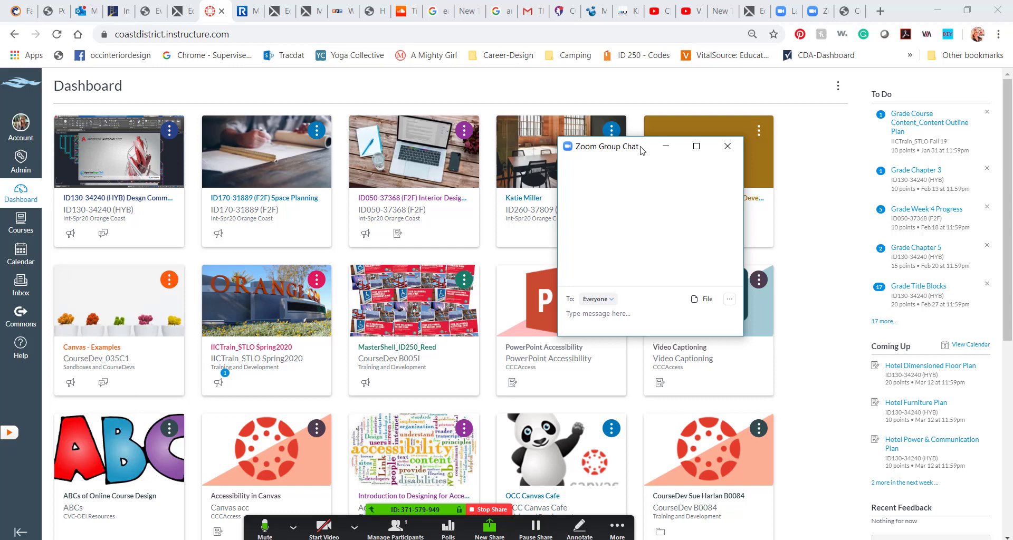
pyautogui.click(632, 313)
pyautogui.moveTo(602, 150); pyautogui.dragTo(746, 99)
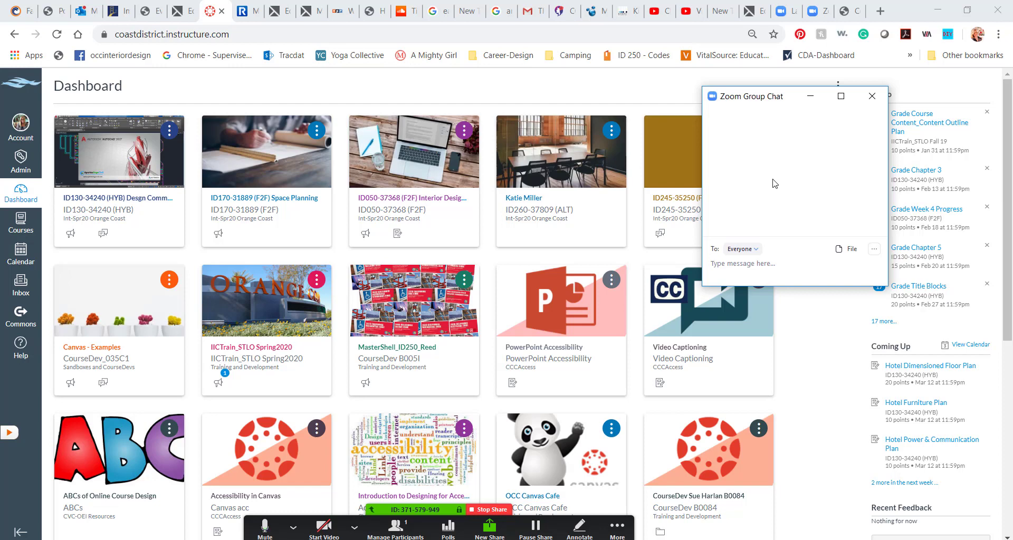
pyautogui.write('Charlene Reed')
pyautogui.press('Return')
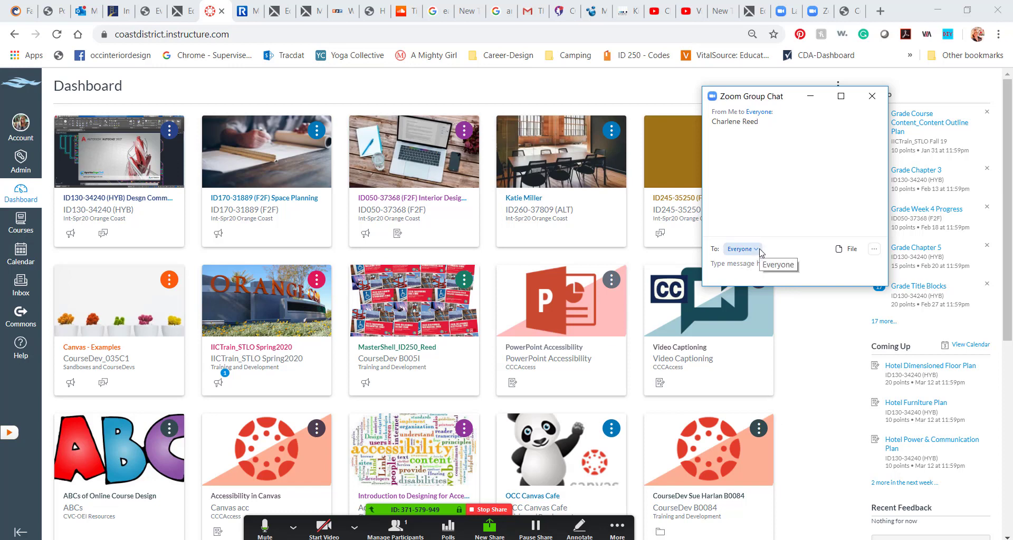
# Confirm the chat recipient is set to Everyone
pyautogui.click(760, 252)
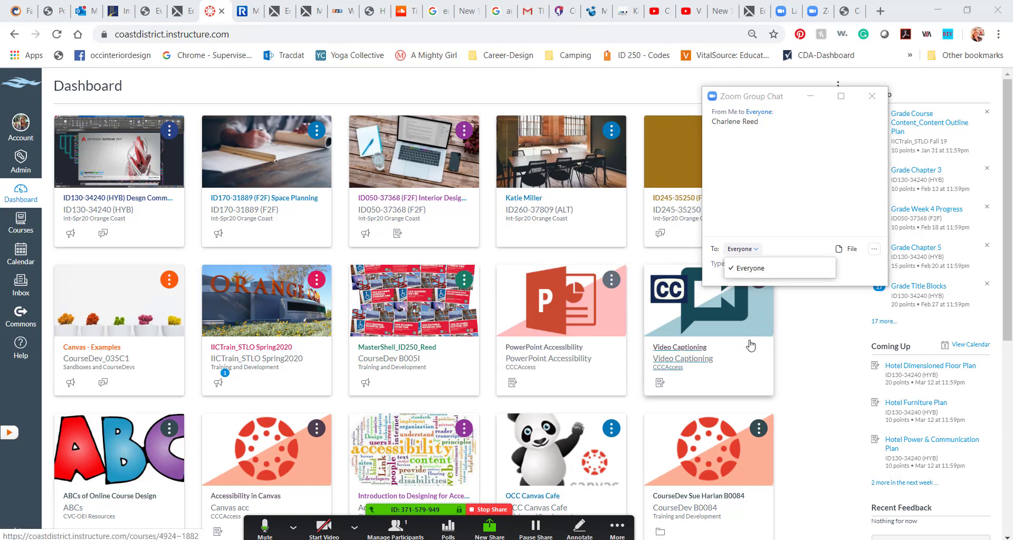
pyautogui.click(794, 225)
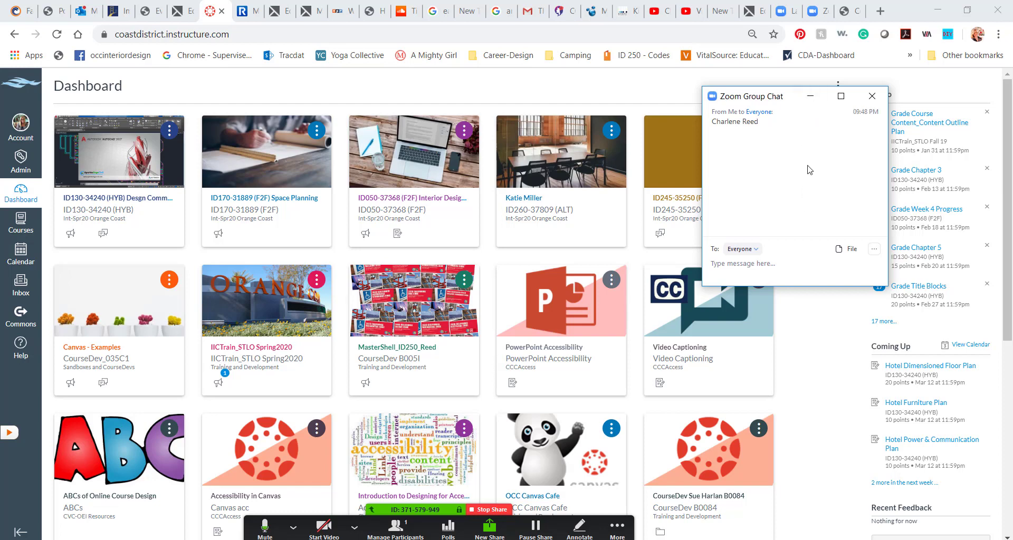
pyautogui.click(615, 528)
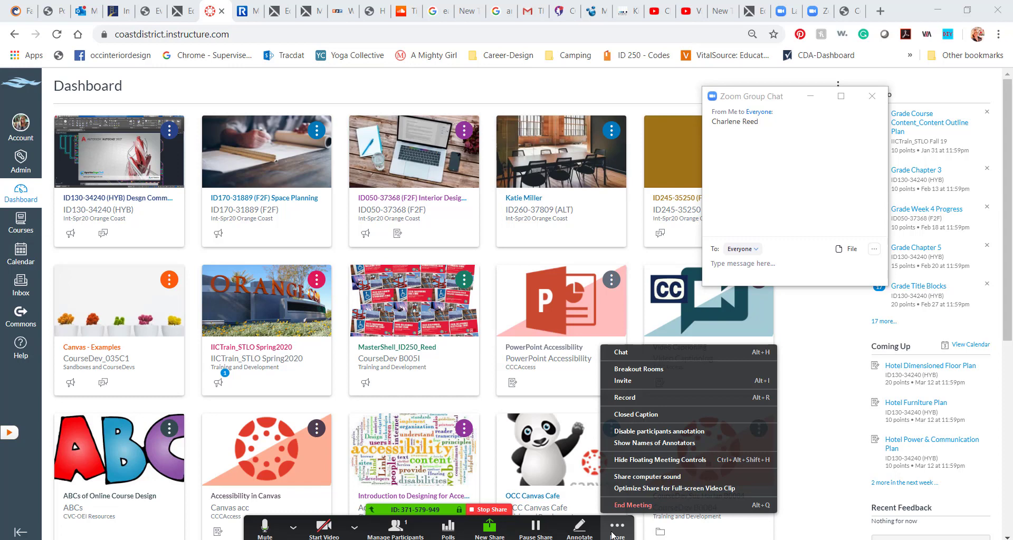
# Draw a blue circle annotation, stop annotating, and bring the Camtasia guide slides forward
pyautogui.click(292, 526)
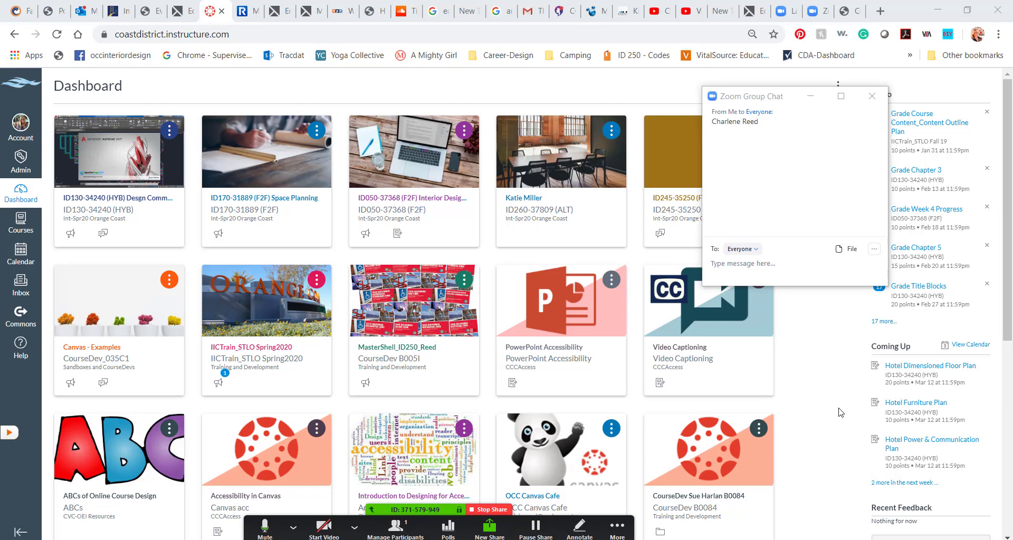
pyautogui.click(616, 527)
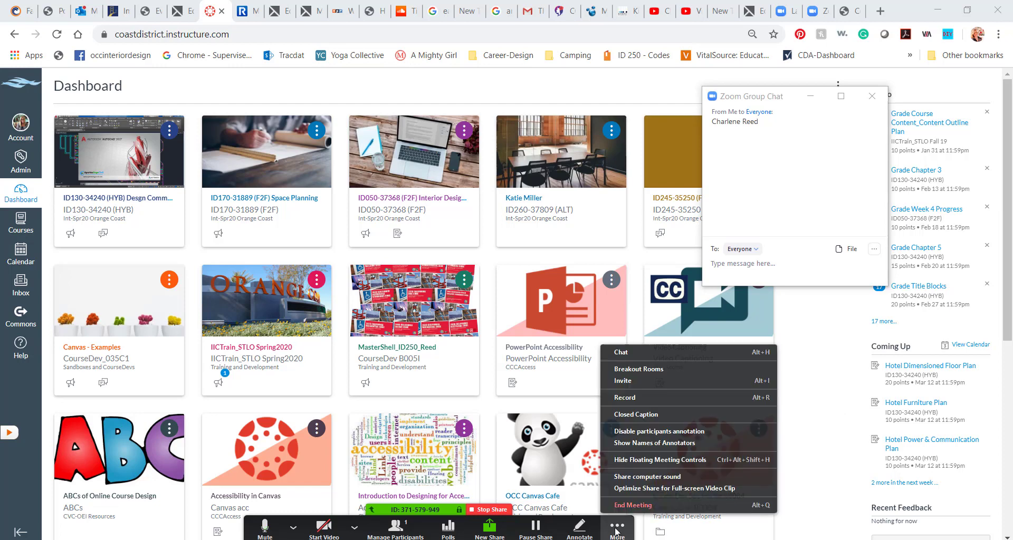
pyautogui.click(579, 528)
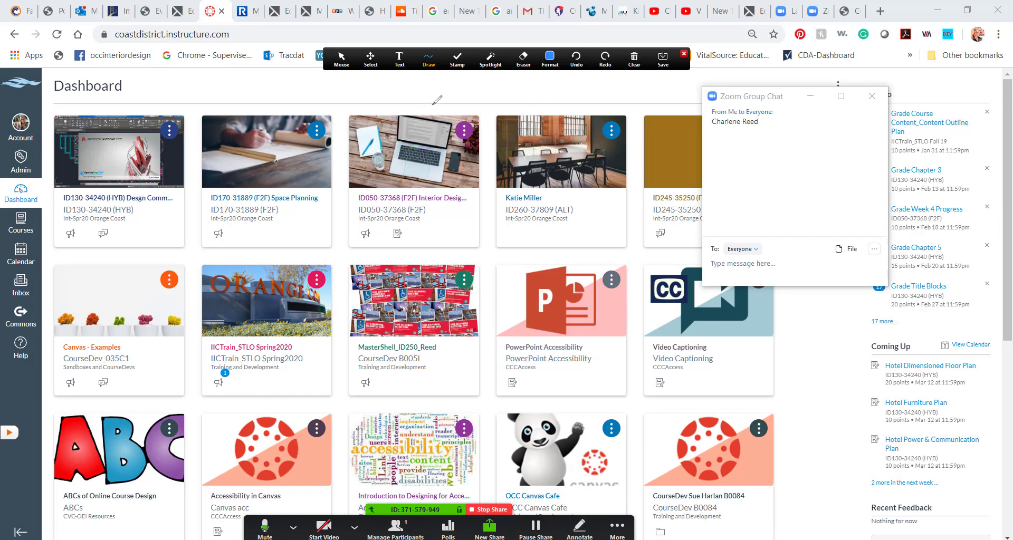
pyautogui.moveTo(432, 104)
pyautogui.mouseDown()
pyautogui.moveTo(356, 118)
pyautogui.moveTo(343, 189)
pyautogui.moveTo(424, 189)
pyautogui.moveTo(430, 108)
pyautogui.moveTo(329, 191)
pyautogui.moveTo(482, 150)
pyautogui.moveTo(358, 161)
pyautogui.moveTo(354, 193)
pyautogui.mouseUp()
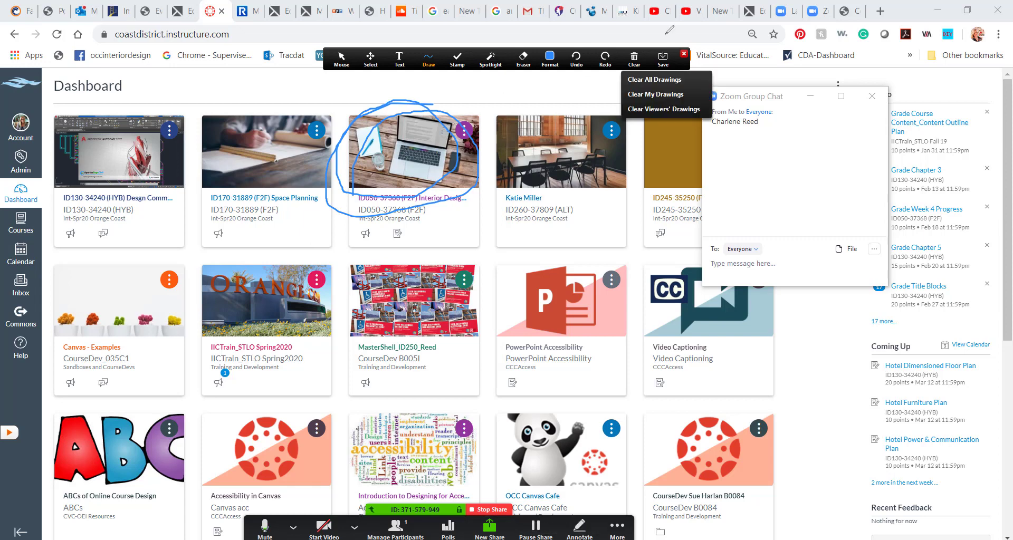
pyautogui.click(683, 55)
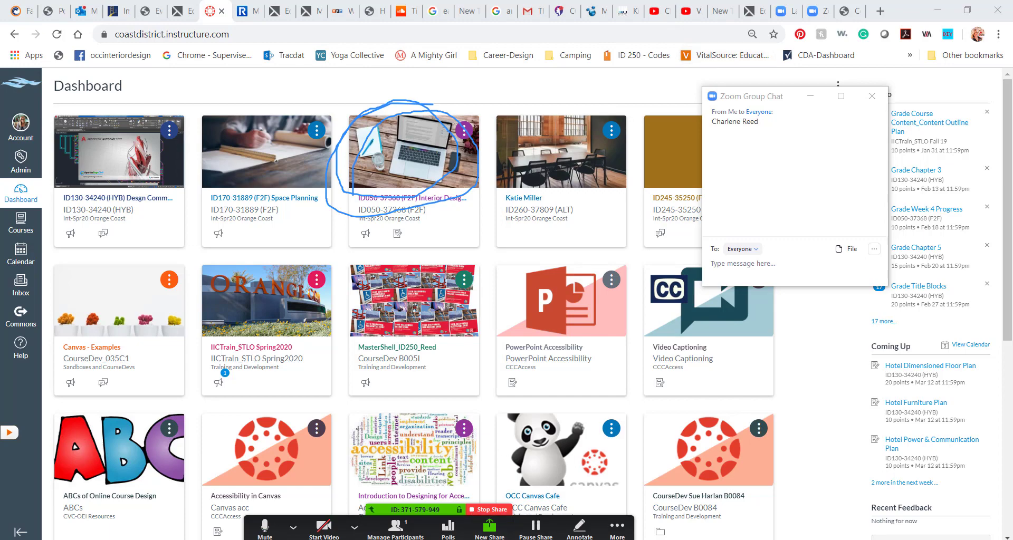
pyautogui.click(492, 492)
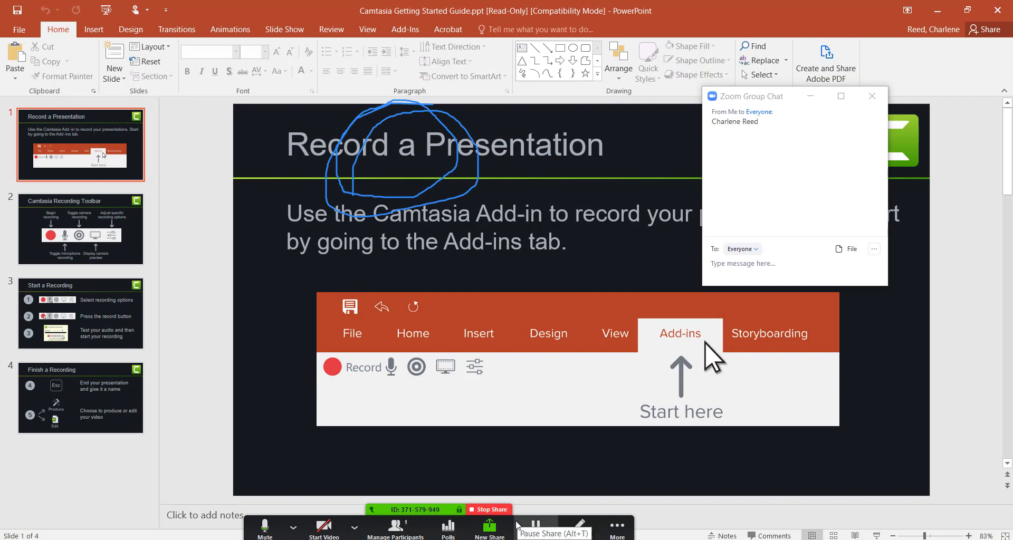
# Add a text annotation reading 'text' beneath the toolbar picture on the slide
pyautogui.click(616, 527)
pyautogui.click(584, 525)
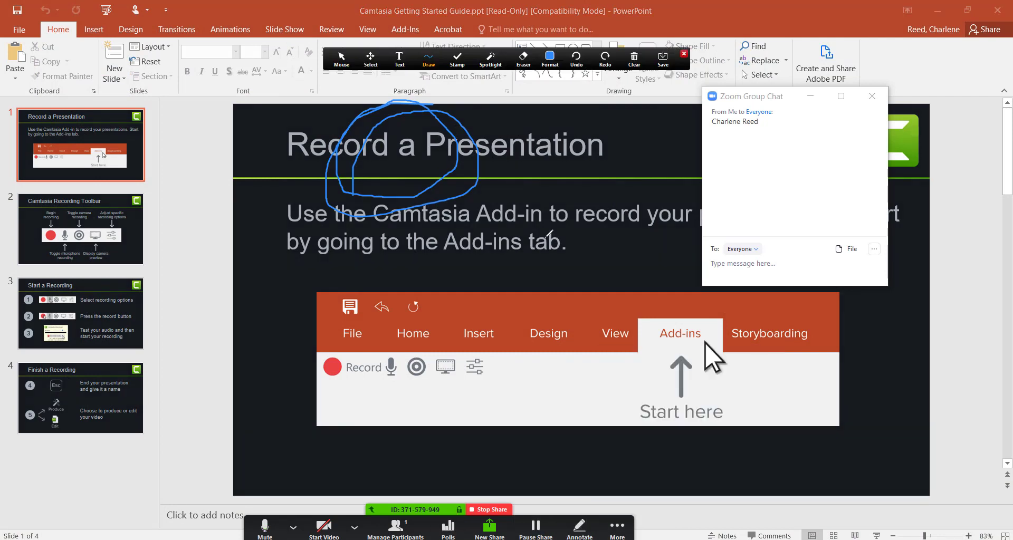
pyautogui.click(455, 67)
pyautogui.click(399, 58)
pyautogui.click(438, 403)
pyautogui.write('text')
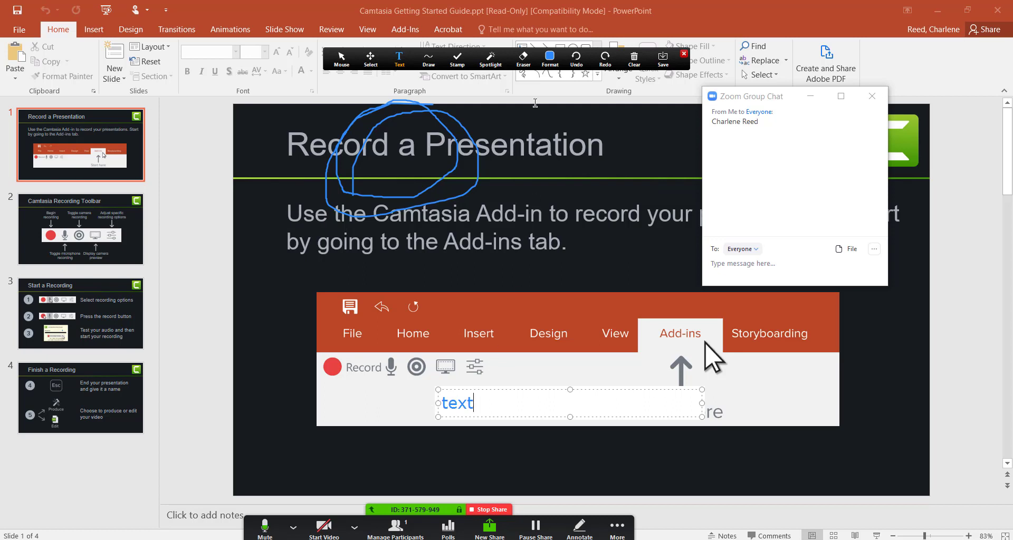
# Erase the blue circle annotation drawn over the slide title
pyautogui.click(533, 71)
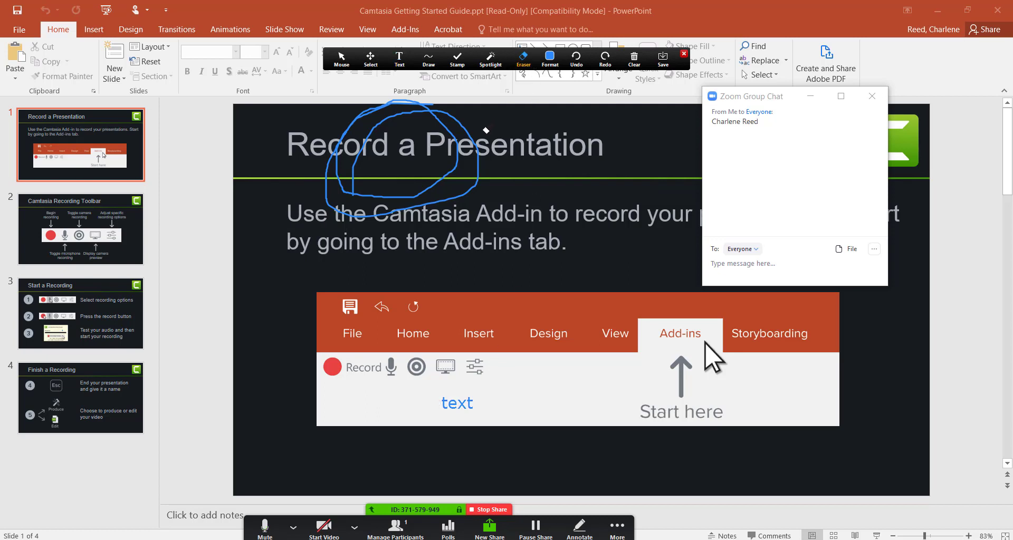
pyautogui.click(467, 133)
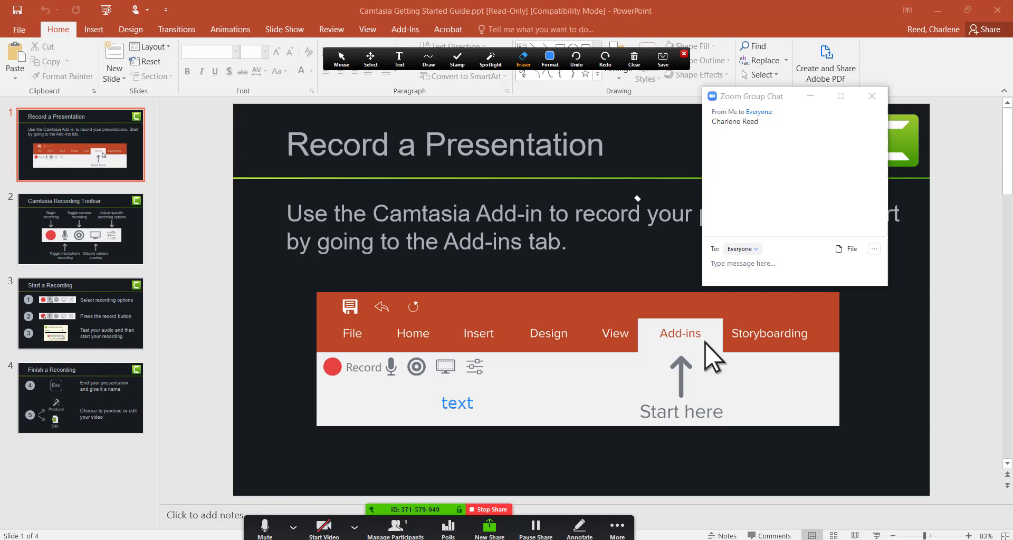
pyautogui.click(627, 536)
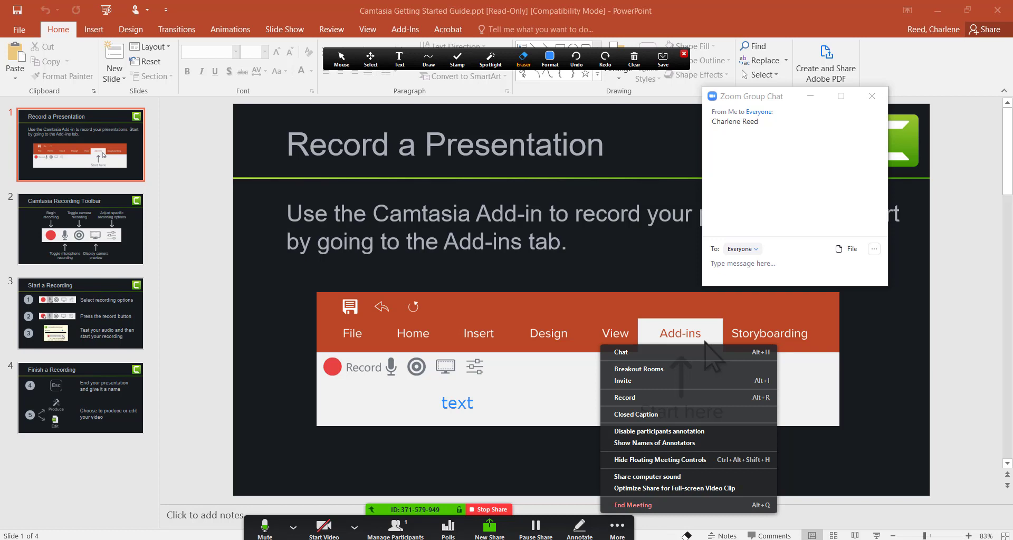
# End the Class Meeting from the More menu and leave it
pyautogui.click(686, 535)
pyautogui.click(617, 528)
pyautogui.click(293, 527)
pyautogui.click(293, 527)
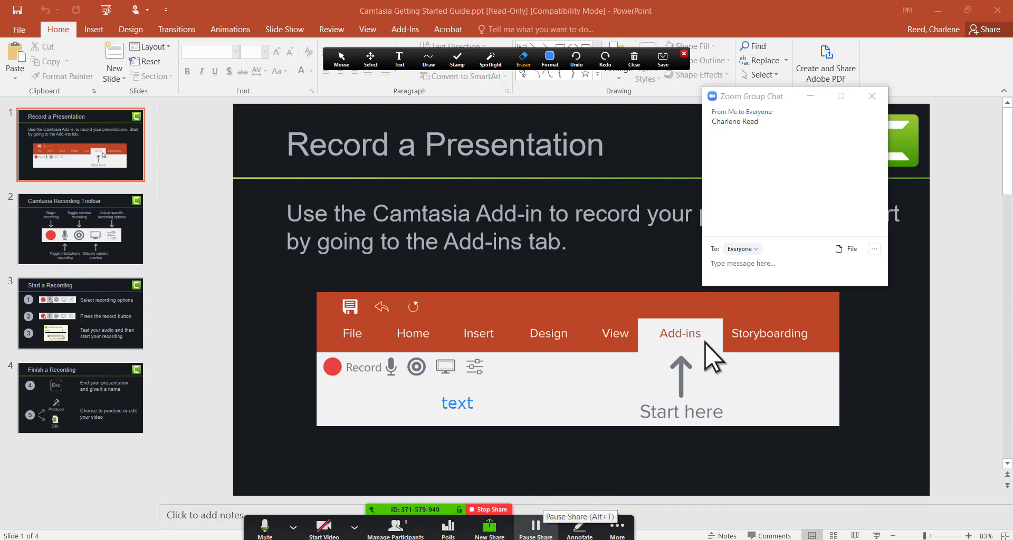
pyautogui.click(617, 534)
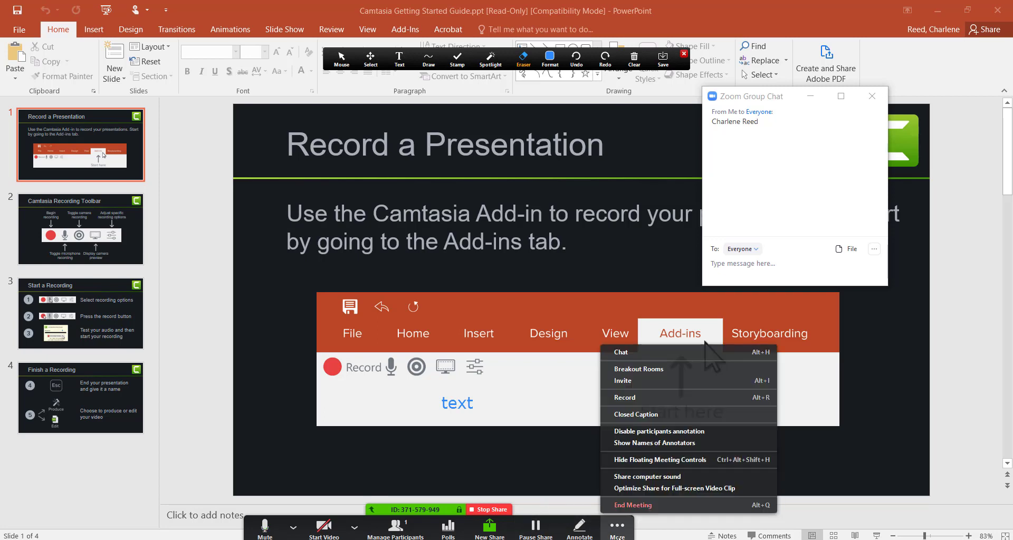
pyautogui.click(644, 505)
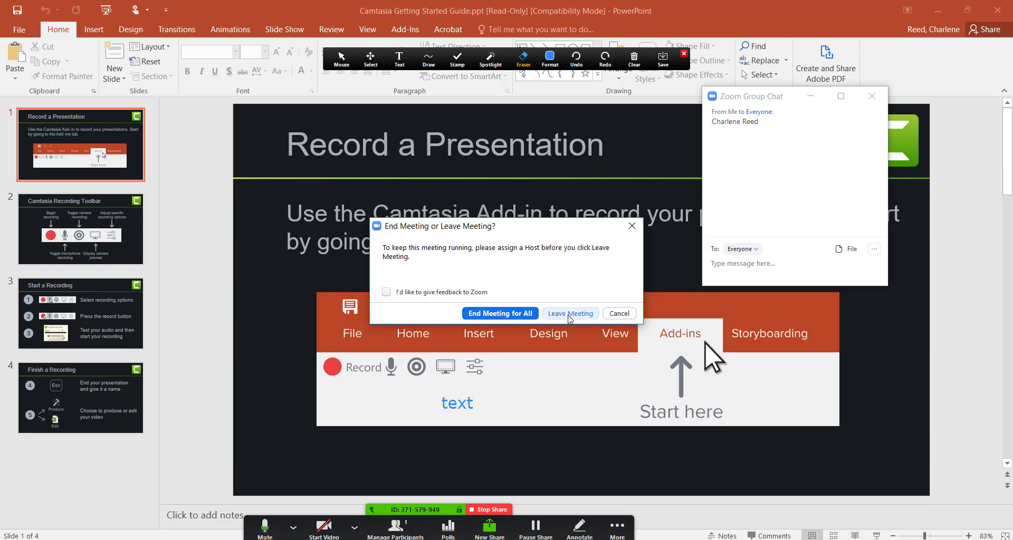
pyautogui.click(509, 314)
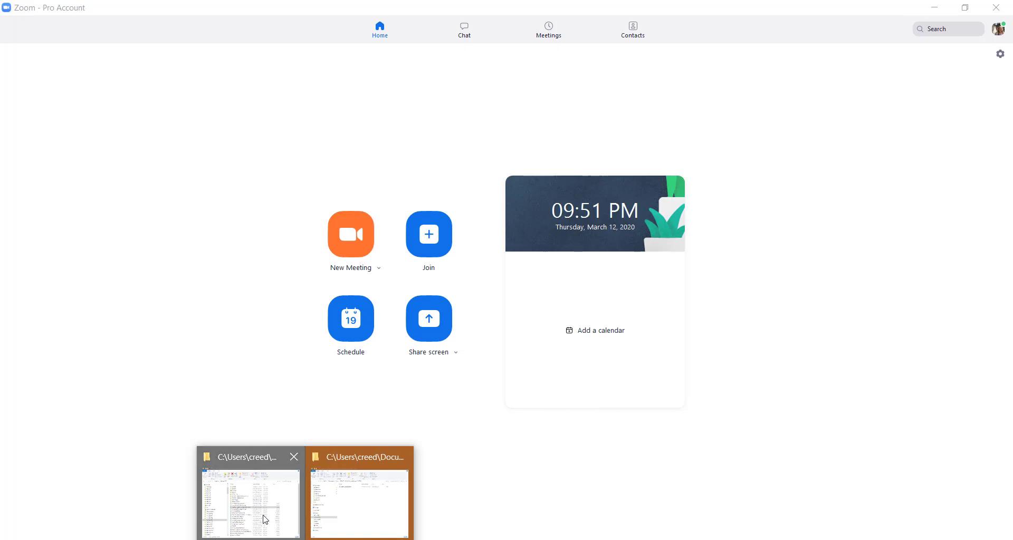
# Go to Documents > Zoom and sort the meeting folders newest first by date modified
pyautogui.click(263, 519)
pyautogui.moveTo(189, 205); pyautogui.dragTo(214, 230)
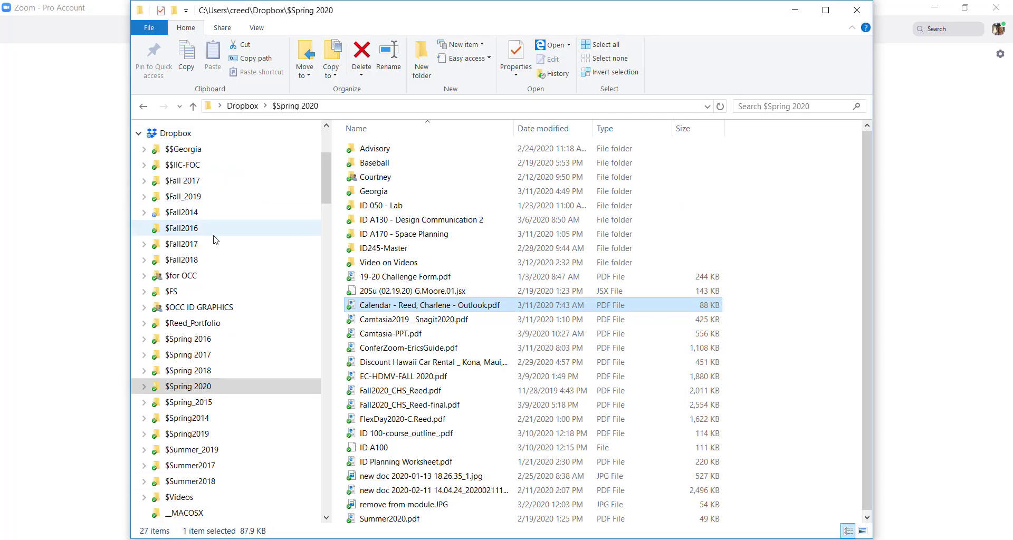
pyautogui.scroll(4, 214, 240)
pyautogui.click(179, 186)
pyautogui.doubleClick(369, 276)
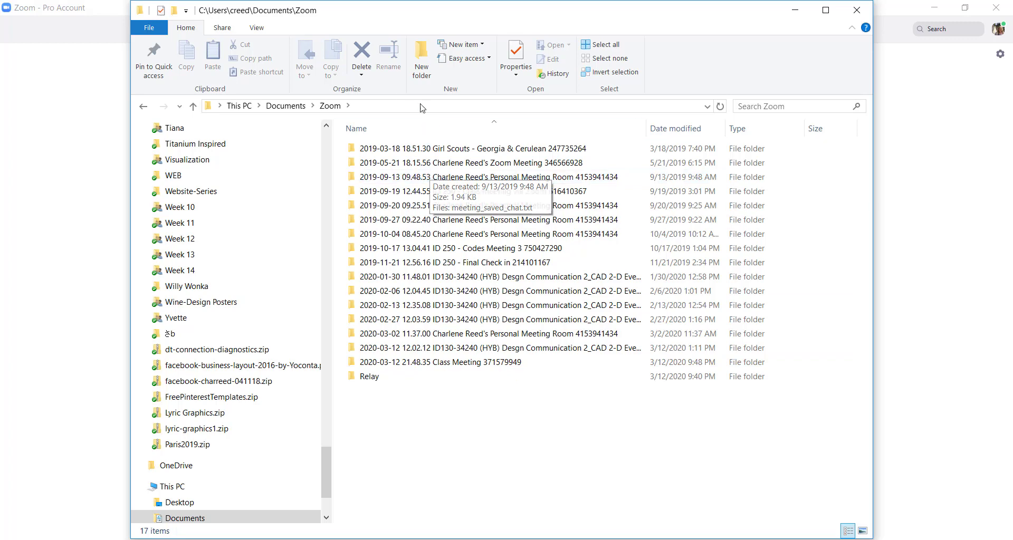
pyautogui.click(672, 129)
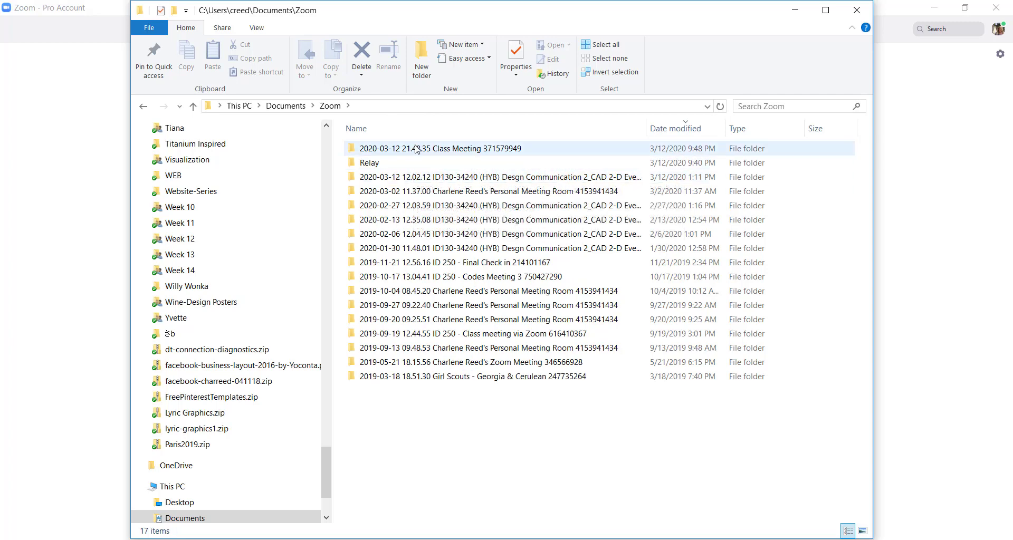
pyautogui.doubleClick(417, 149)
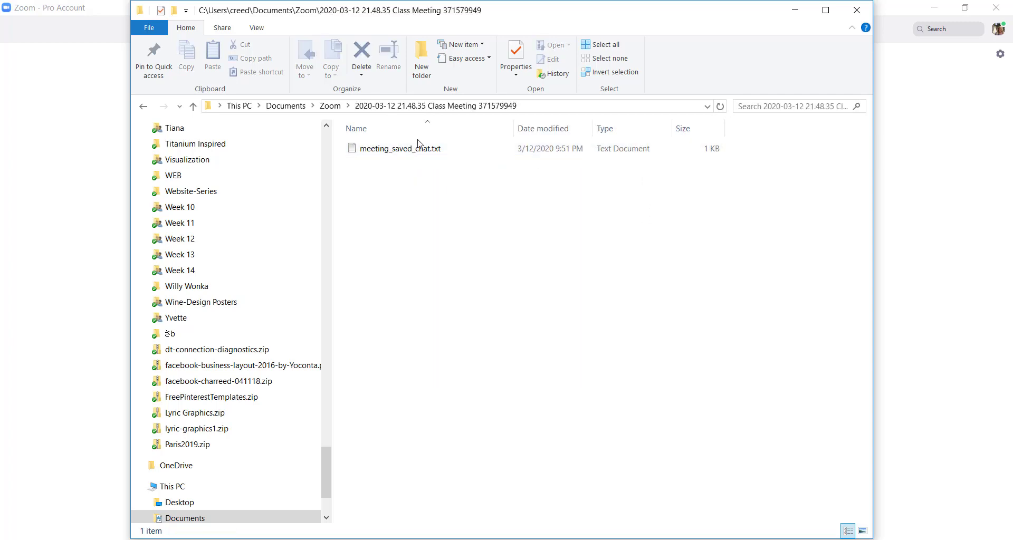
# Open the ID130-34240 CAD 2-D Event folder and read its chat.txt log
pyautogui.click(330, 105)
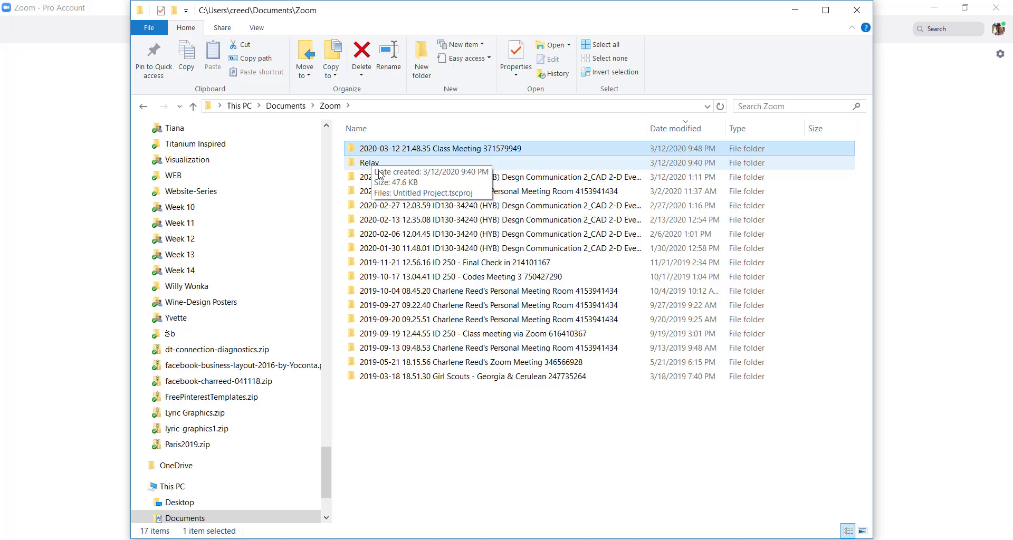
pyautogui.doubleClick(414, 177)
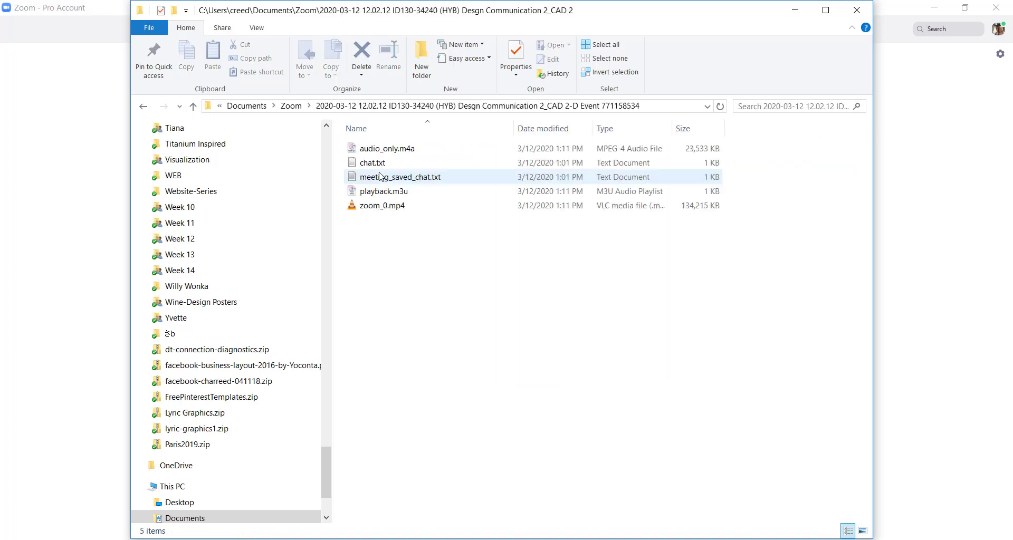
pyautogui.click(379, 208)
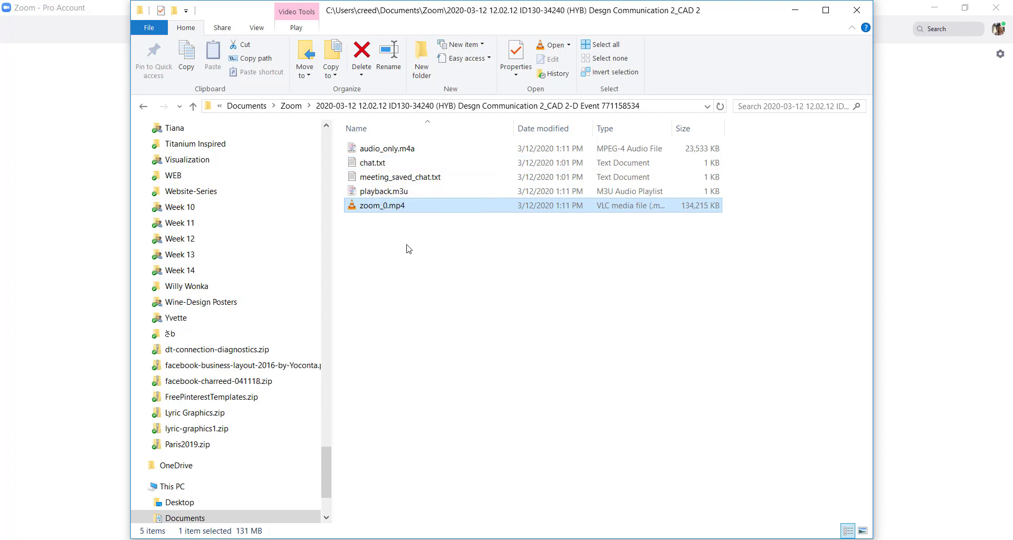
pyautogui.doubleClick(372, 163)
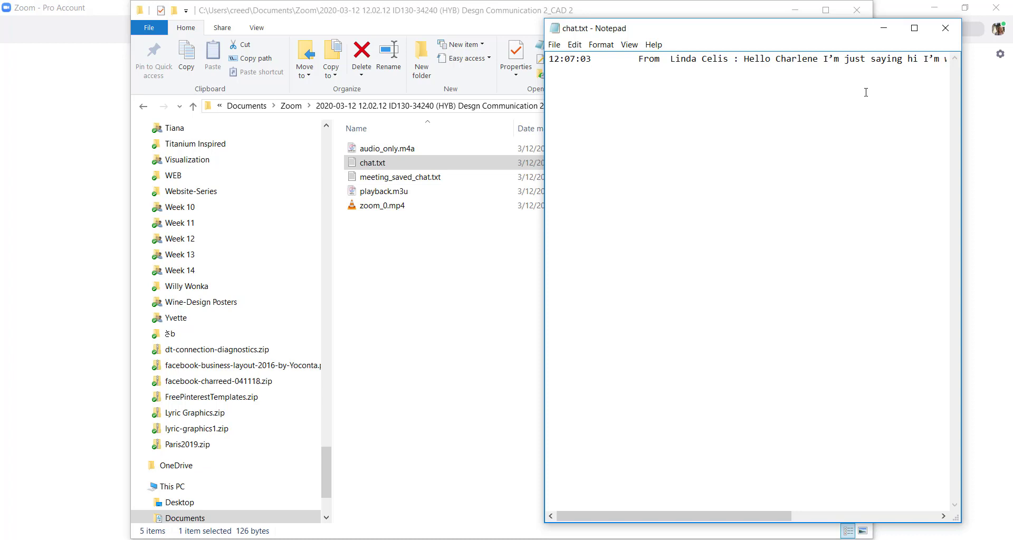
pyautogui.click(947, 29)
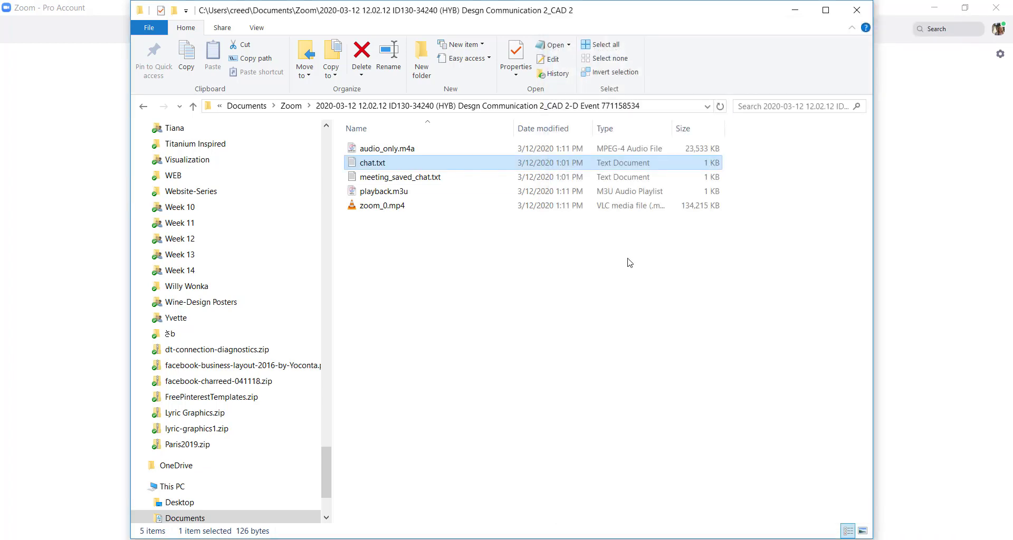
# Play zoom_0.mp4 maximized in VLC, pause it at 00:14, then minimize VLC
pyautogui.doubleClick(385, 209)
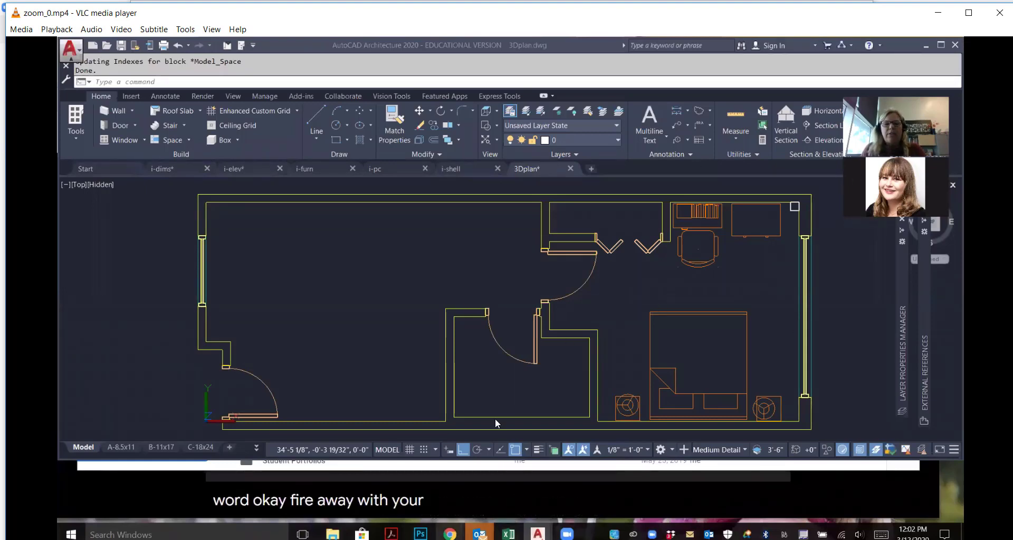
pyautogui.moveTo(450, 534)
pyautogui.click(969, 12)
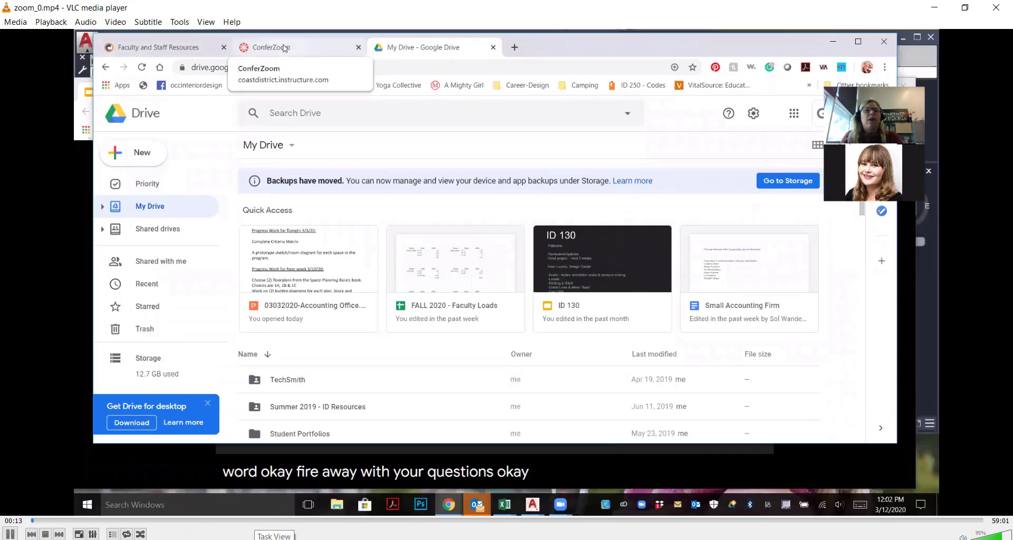
pyautogui.click(9, 534)
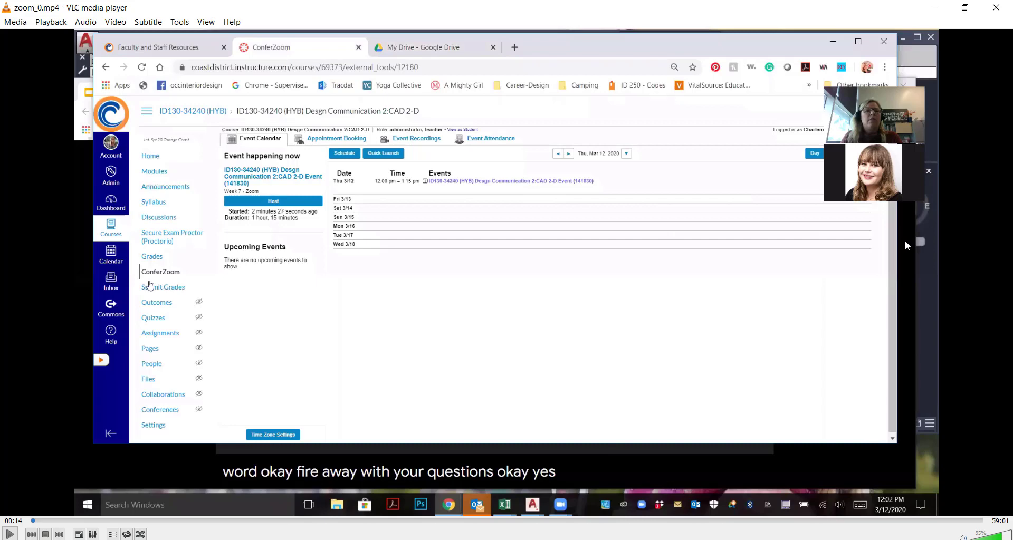
pyautogui.click(934, 8)
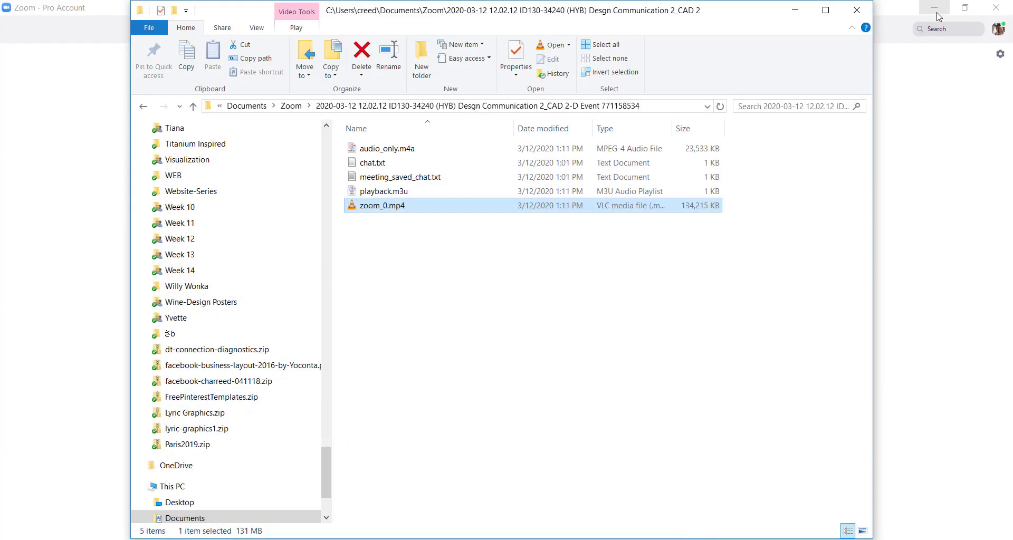
# Close Zoom, open the ID130-34240 course in Canvas, and go to its Settings
pyautogui.click(794, 9)
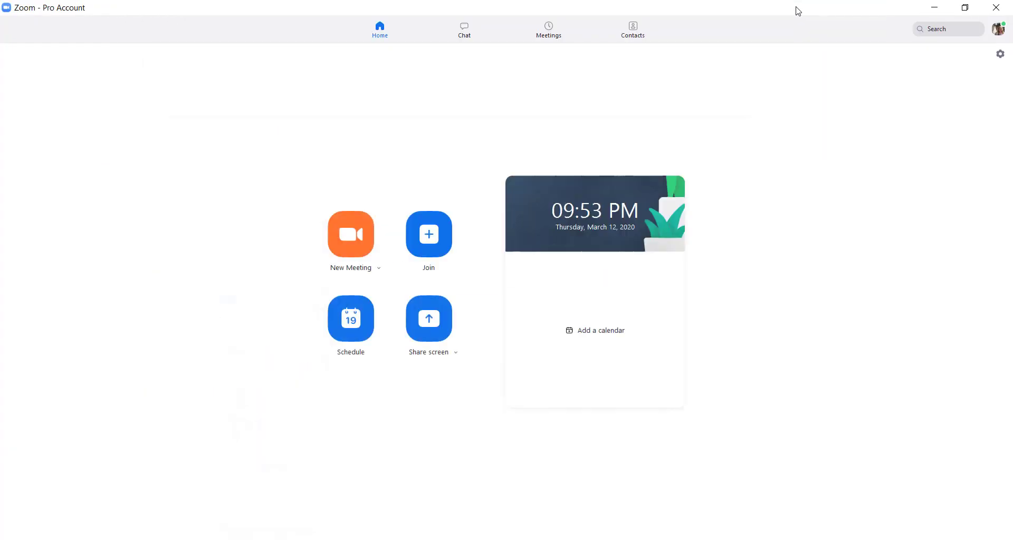
pyautogui.click(1004, 8)
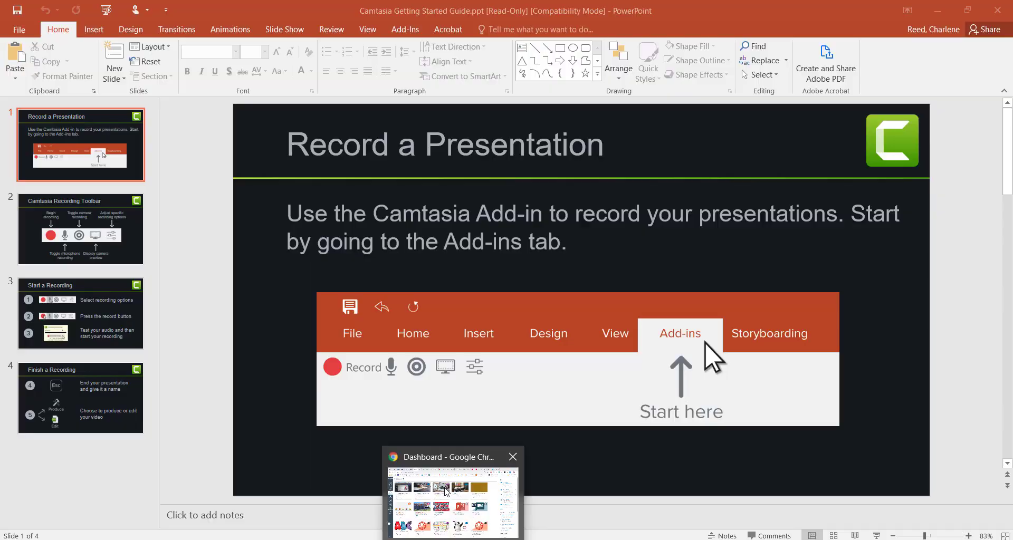
pyautogui.click(448, 490)
pyautogui.click(105, 200)
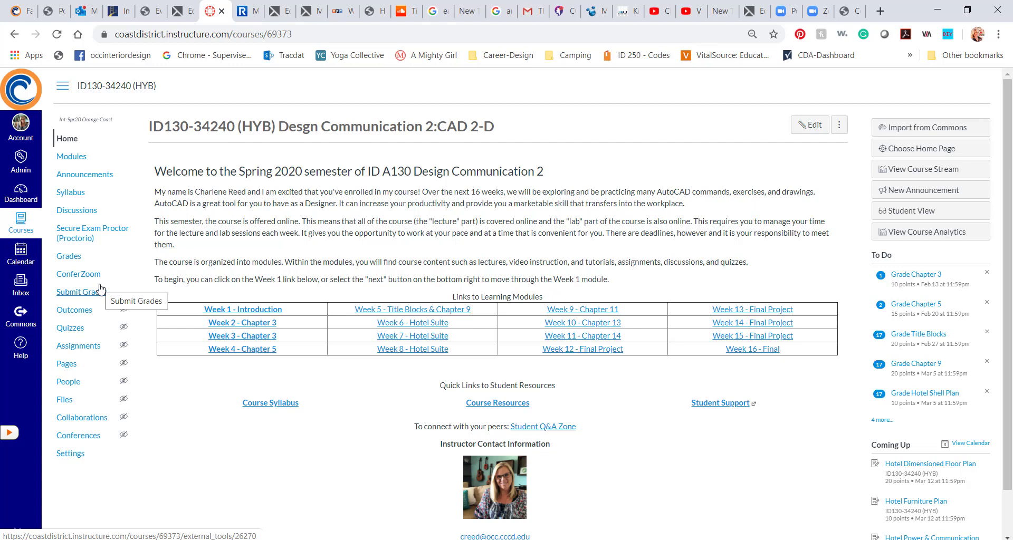
pyautogui.click(77, 453)
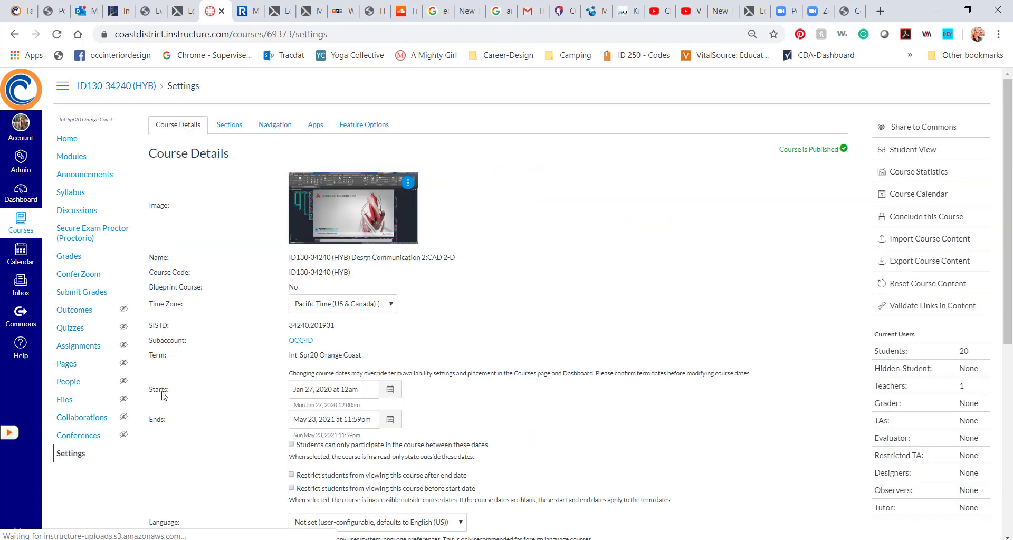
# In the Navigation tab, drag hidden Assignments above Quizzes and save
pyautogui.click(268, 128)
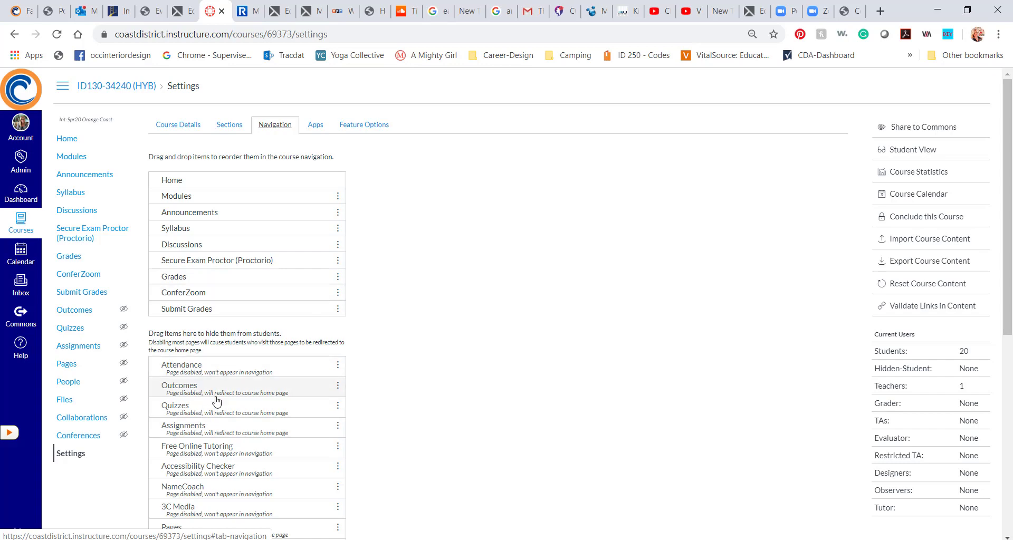
pyautogui.scroll(-3, 219, 404)
pyautogui.scroll(-2, 219, 404)
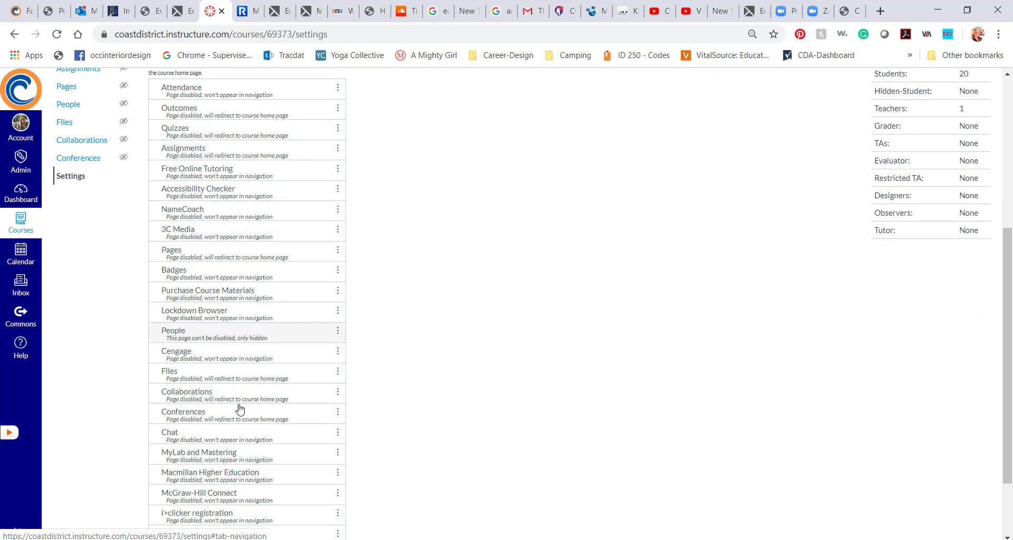
pyautogui.scroll(5, 244, 424)
pyautogui.scroll(1, 244, 423)
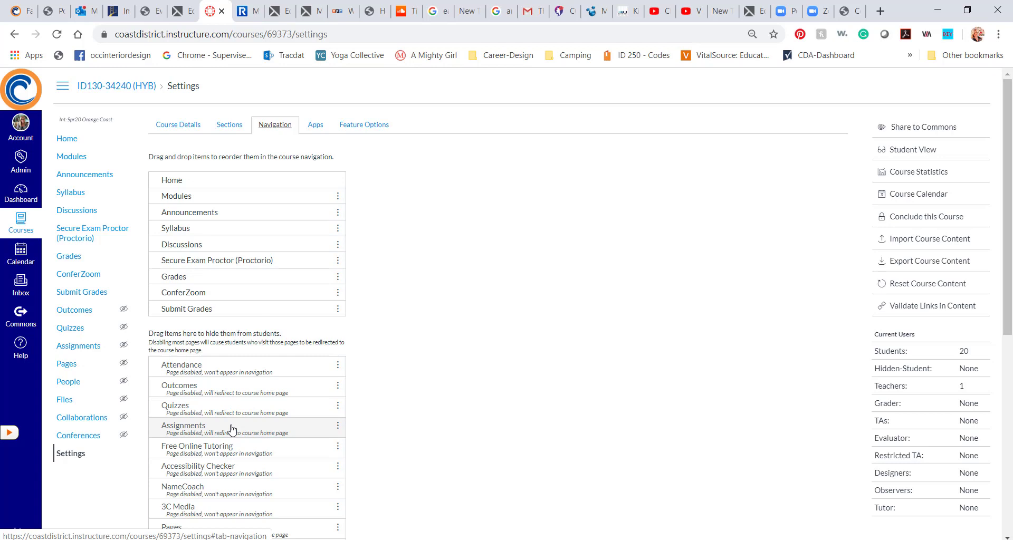
pyautogui.moveTo(232, 430)
pyautogui.mouseDown()
pyautogui.moveTo(232, 317)
pyautogui.moveTo(230, 415)
pyautogui.mouseUp()
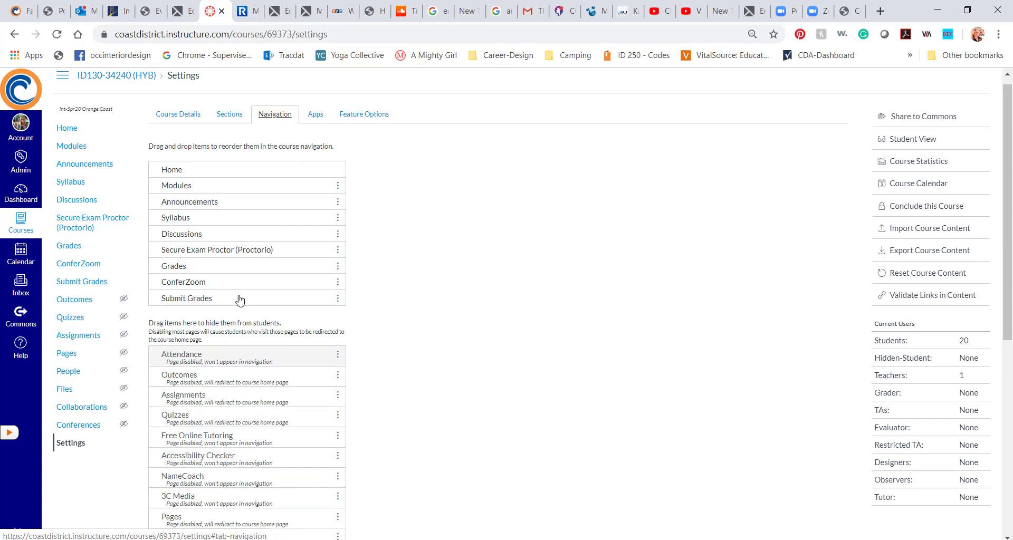
pyautogui.scroll(-7, 425, 378)
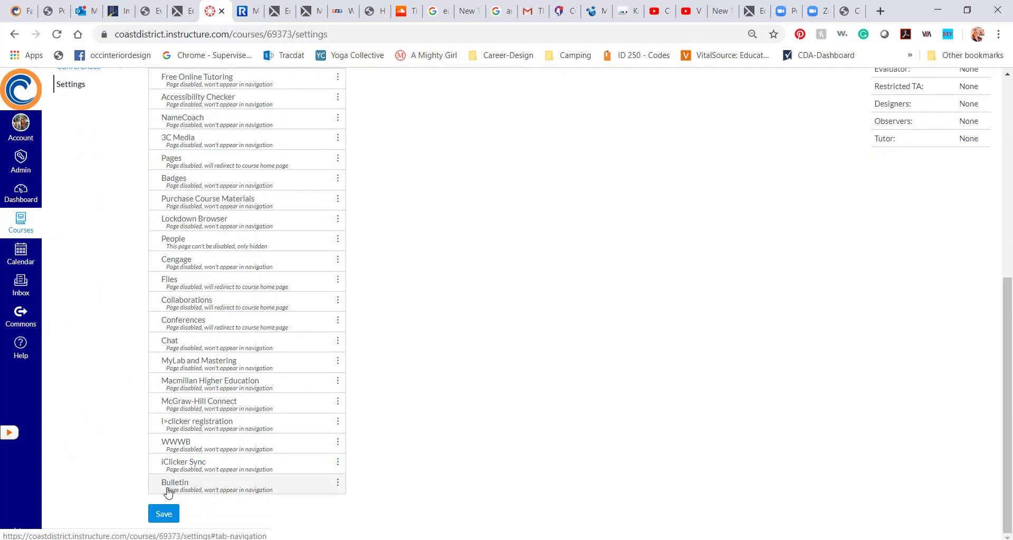
pyautogui.click(159, 514)
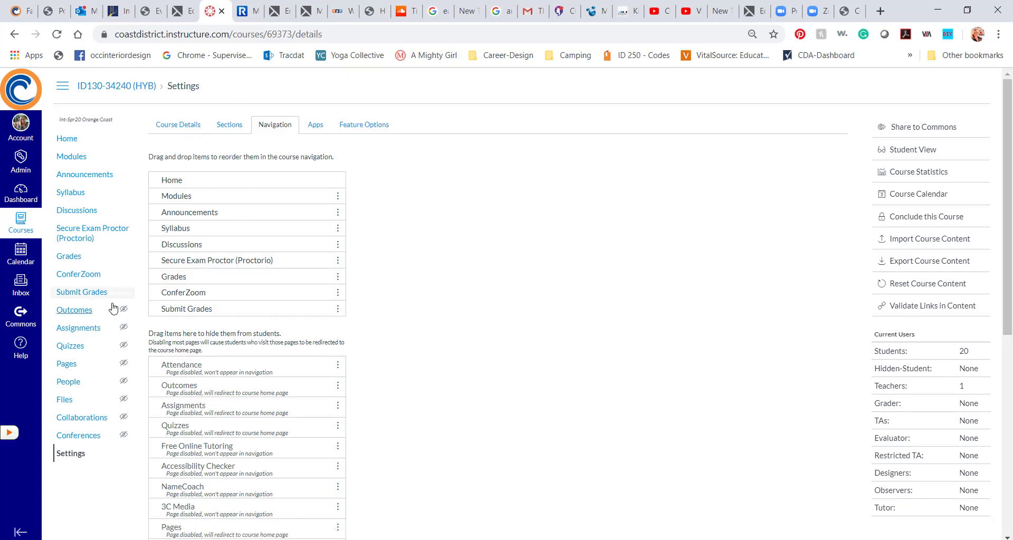
# Start a new ConferZoom event dated Thu, Mar 19, 2020
pyautogui.click(86, 274)
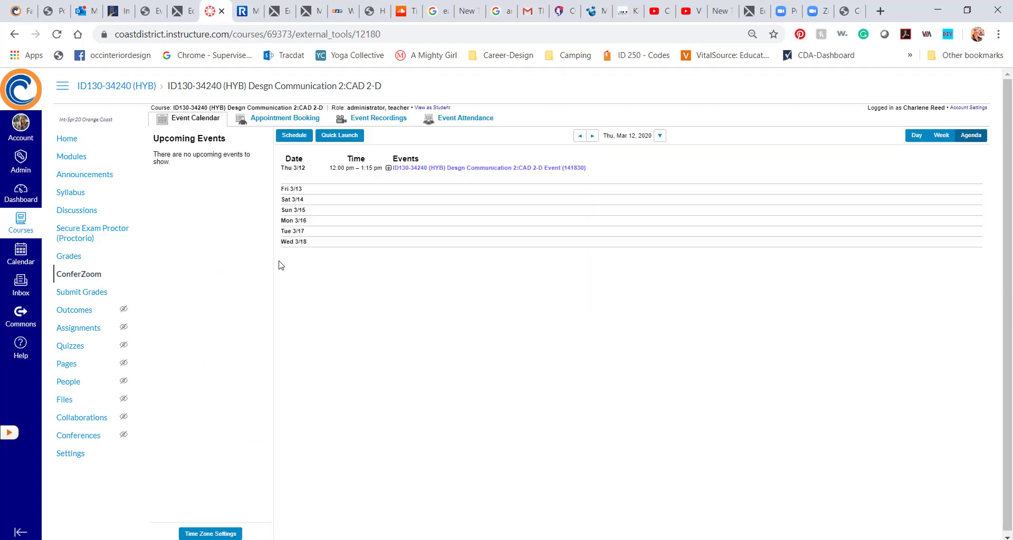
pyautogui.click(297, 136)
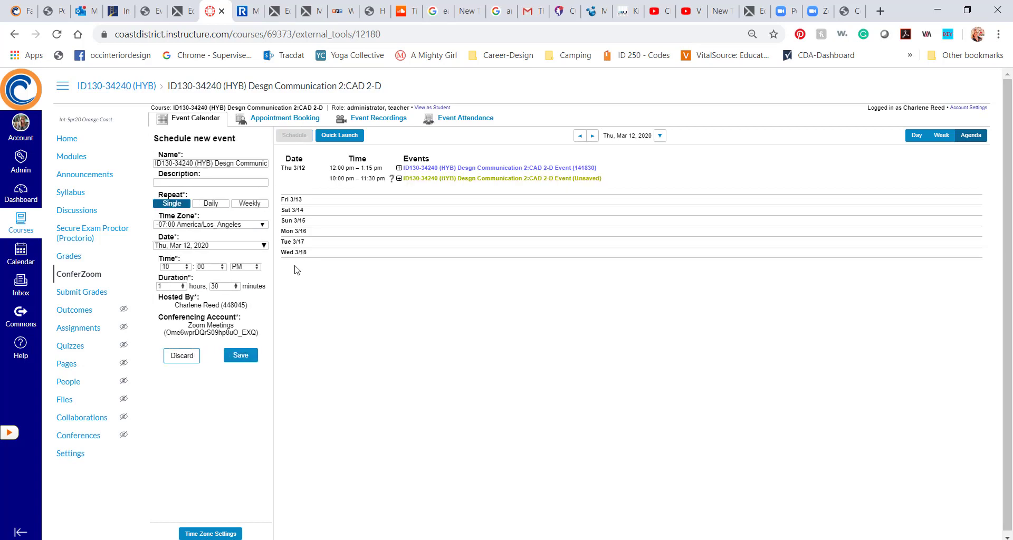
pyautogui.click(191, 246)
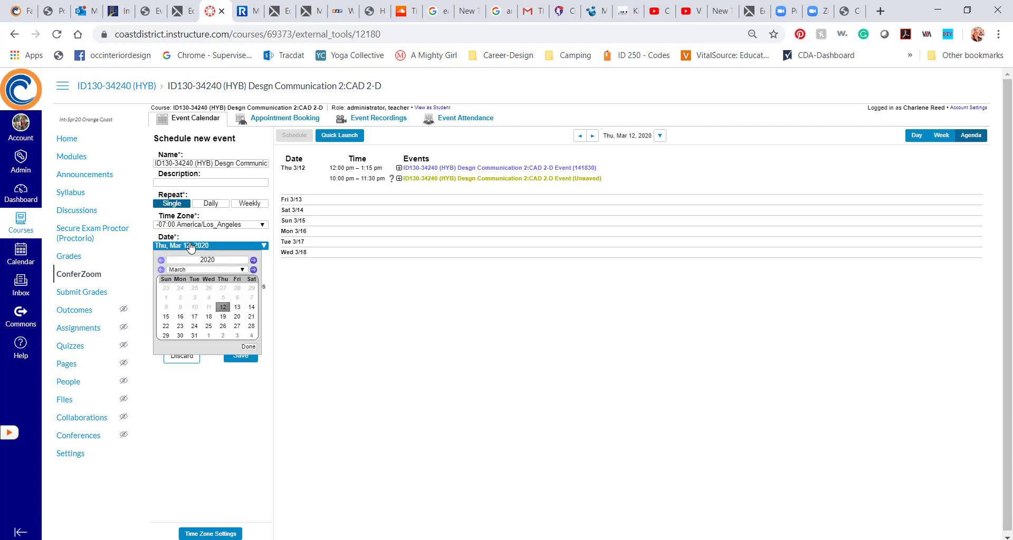
pyautogui.click(223, 317)
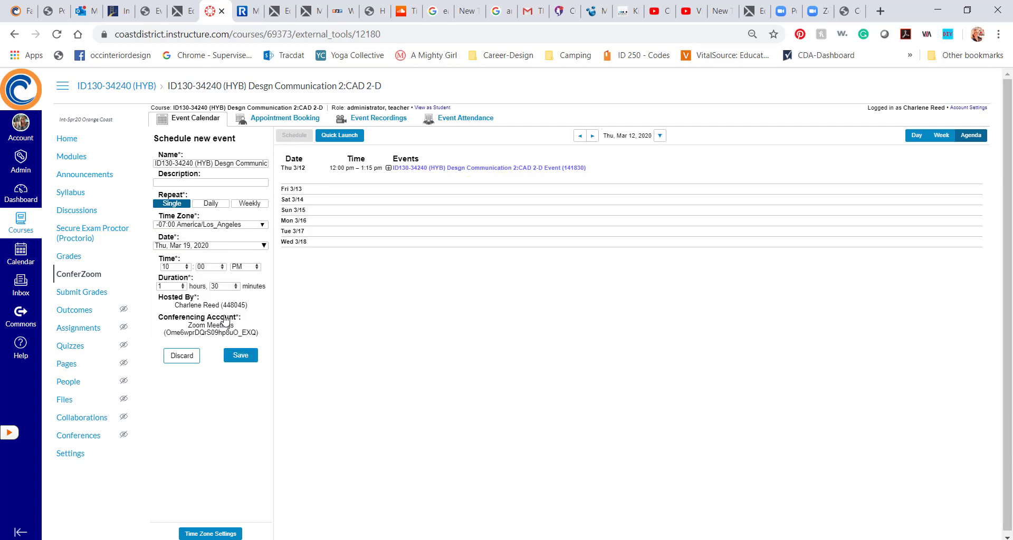
# Set the start hour to 12, enter the Week 8 description, and save the event
pyautogui.moveTo(182, 265); pyautogui.dragTo(147, 268)
pyautogui.write('12')
pyautogui.click(224, 286)
pyautogui.click(225, 183)
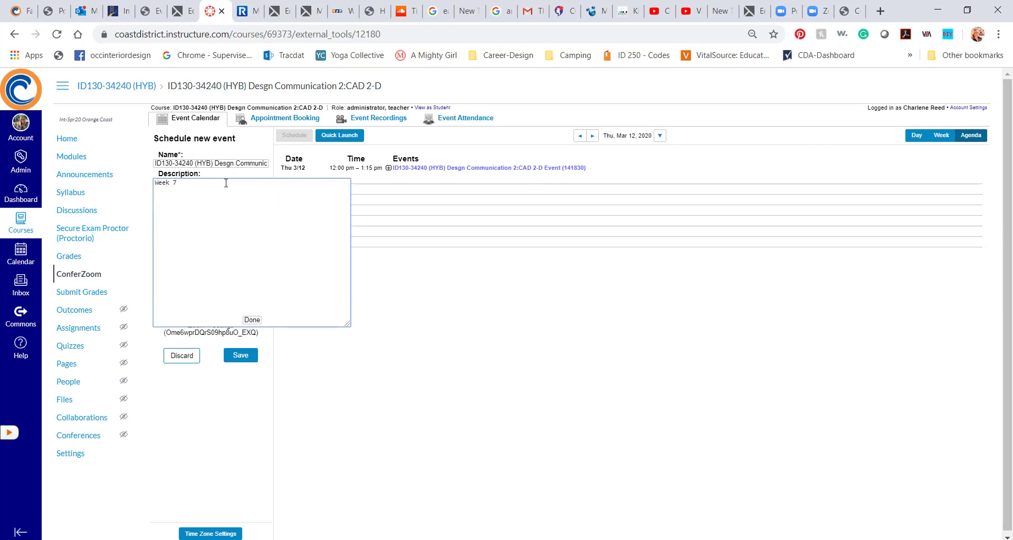
pyautogui.write('Week 8 2')
pyautogui.click(241, 355)
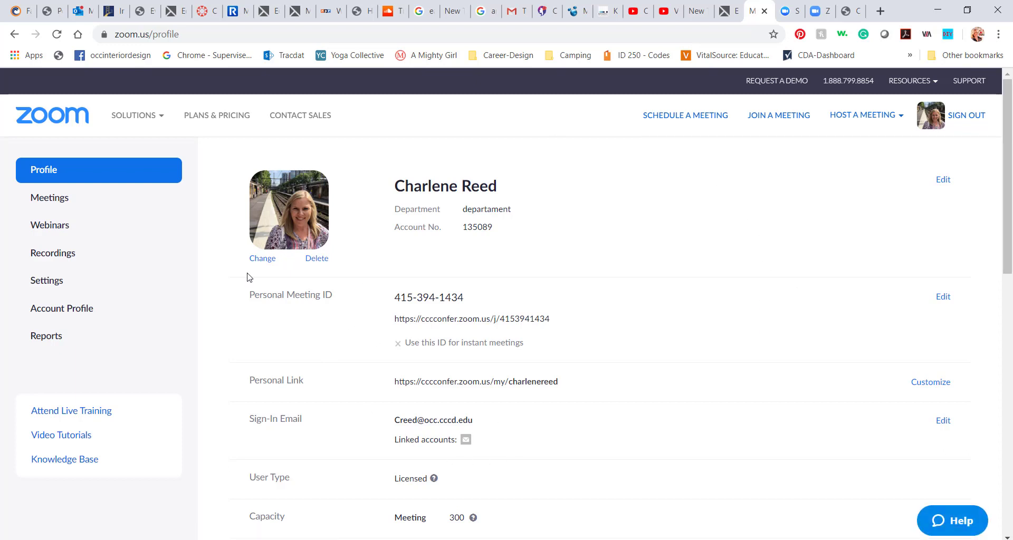
# Open the Mar 16, 2020 Class Meeting from Upcoming Meetings and view its details
pyautogui.click(54, 193)
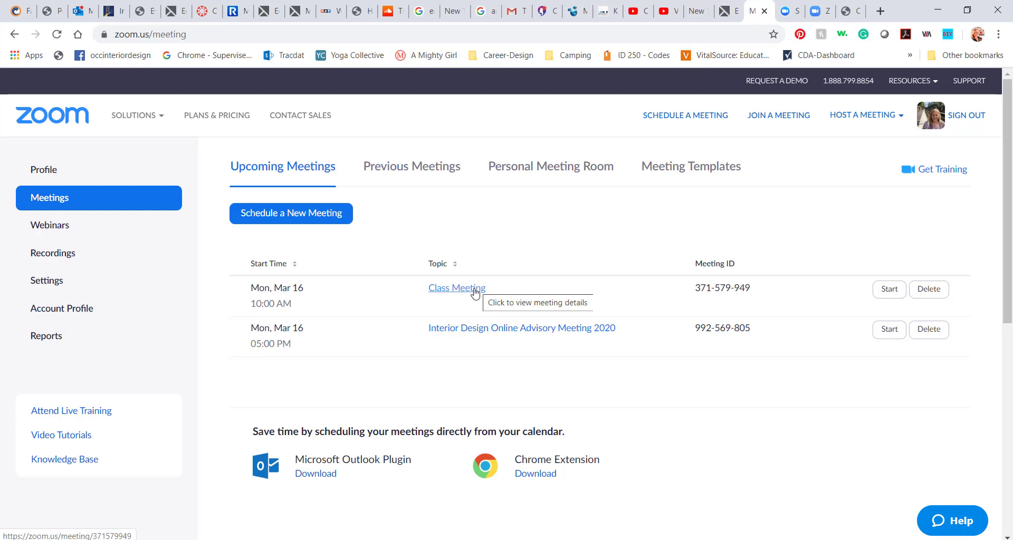
pyautogui.click(474, 291)
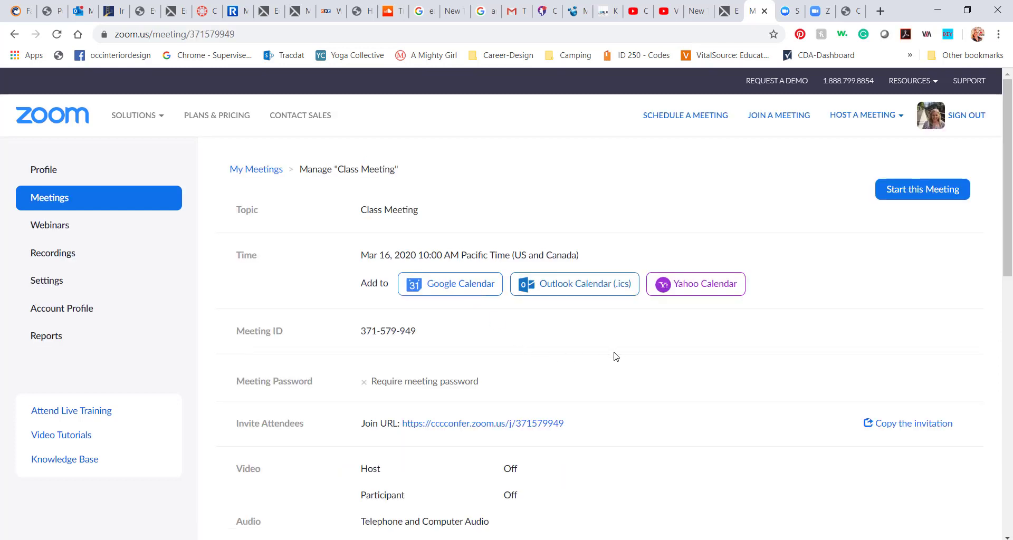
pyautogui.scroll(-2, 615, 355)
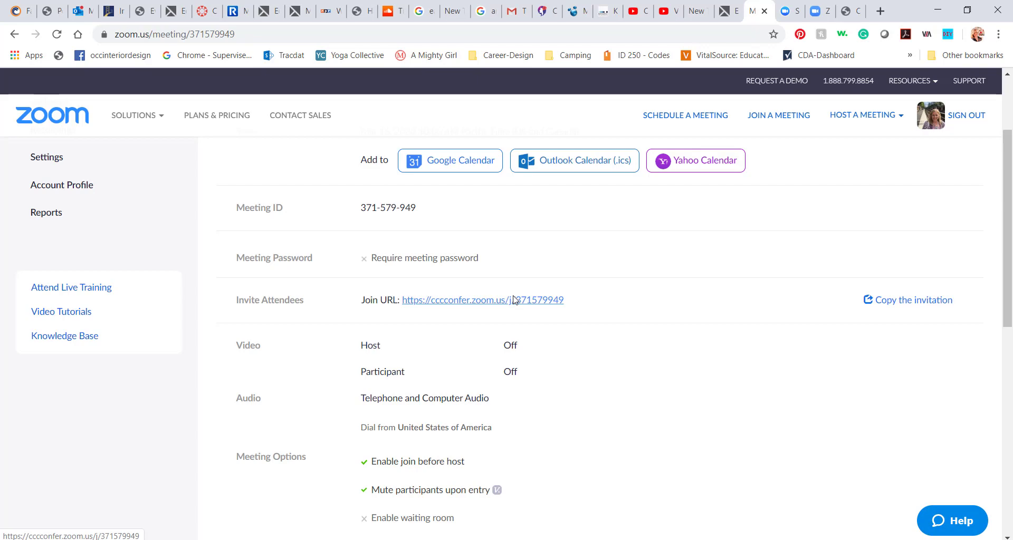
# Copy the Class Meeting's full invitation text to the clipboard and close the invitation window
pyautogui.click(927, 301)
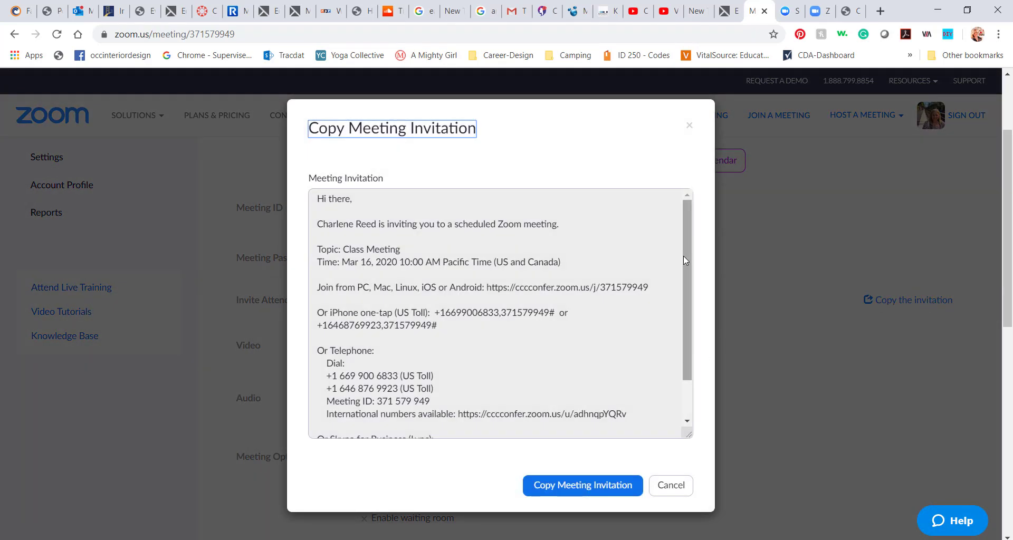
pyautogui.moveTo(682, 255)
pyautogui.mouseDown()
pyautogui.moveTo(677, 330)
pyautogui.moveTo(683, 238)
pyautogui.mouseUp()
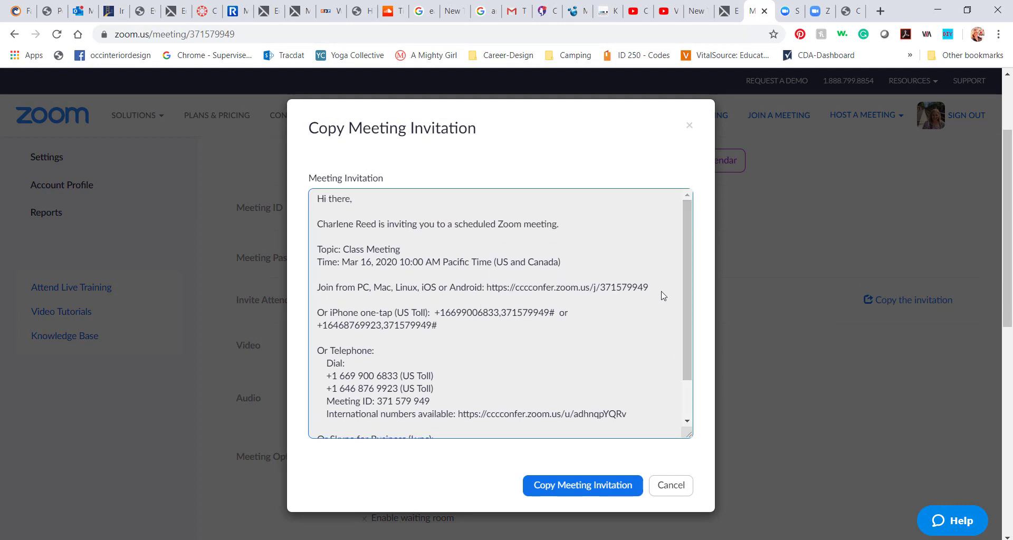
pyautogui.click(596, 486)
pyautogui.click(596, 487)
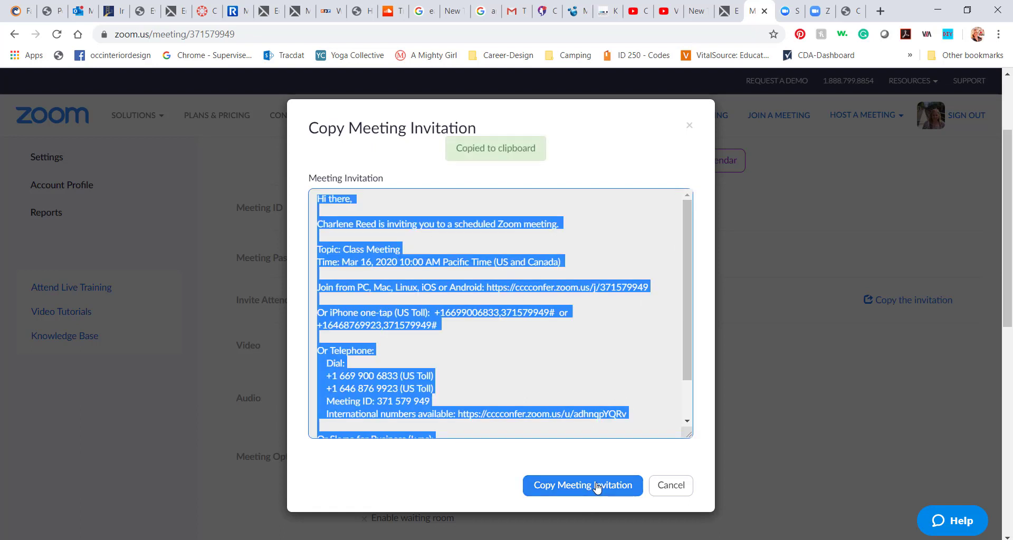
pyautogui.click(596, 486)
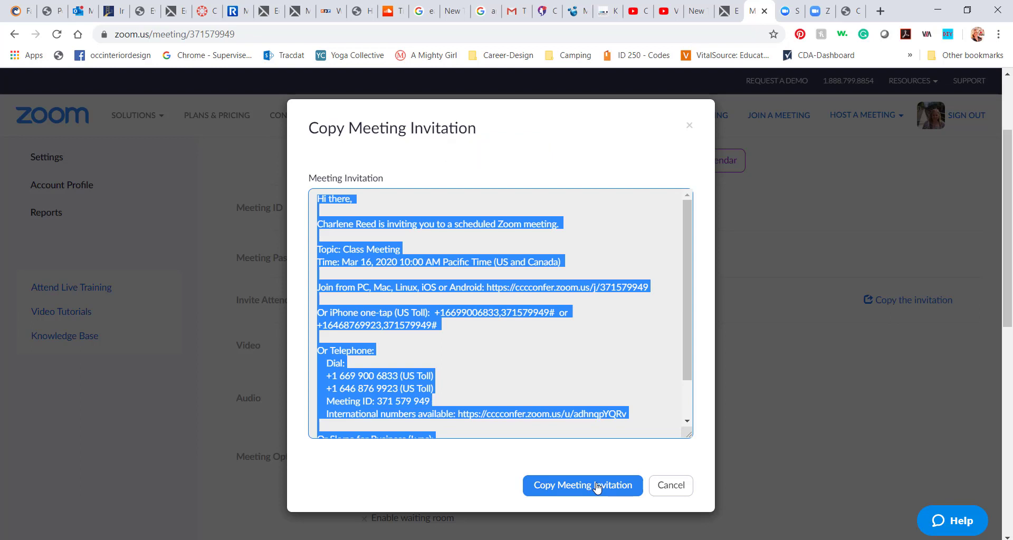
pyautogui.click(689, 126)
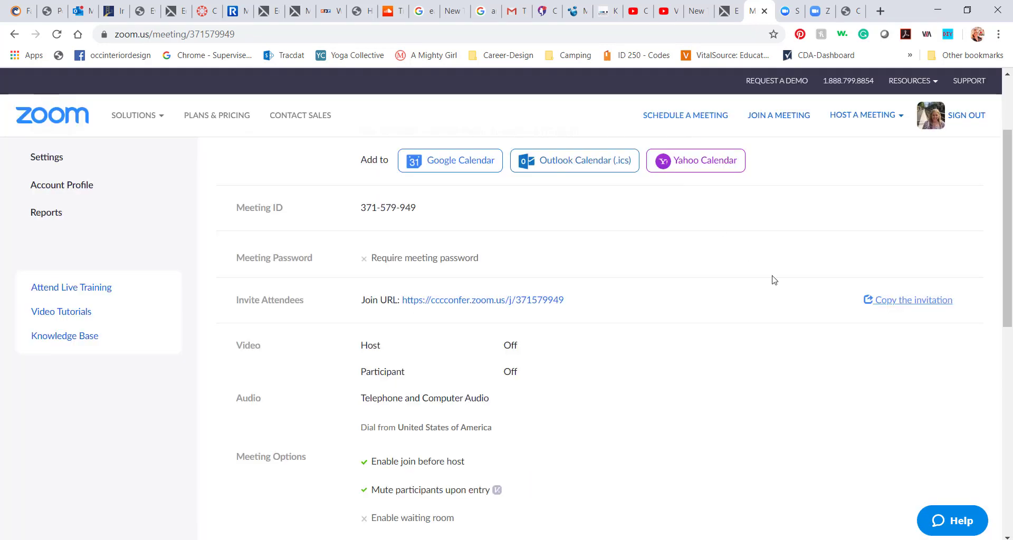
# Scroll the meeting page up and back down to find the Video Tutorials link in the sidebar
pyautogui.moveTo(138, 126)
pyautogui.scroll(2, 211, 221)
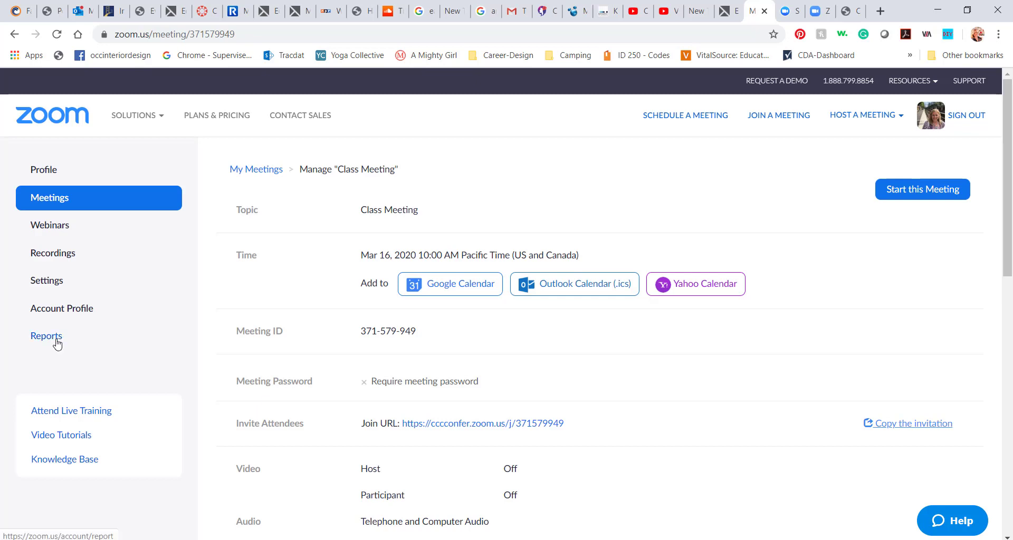
pyautogui.scroll(-2, 59, 358)
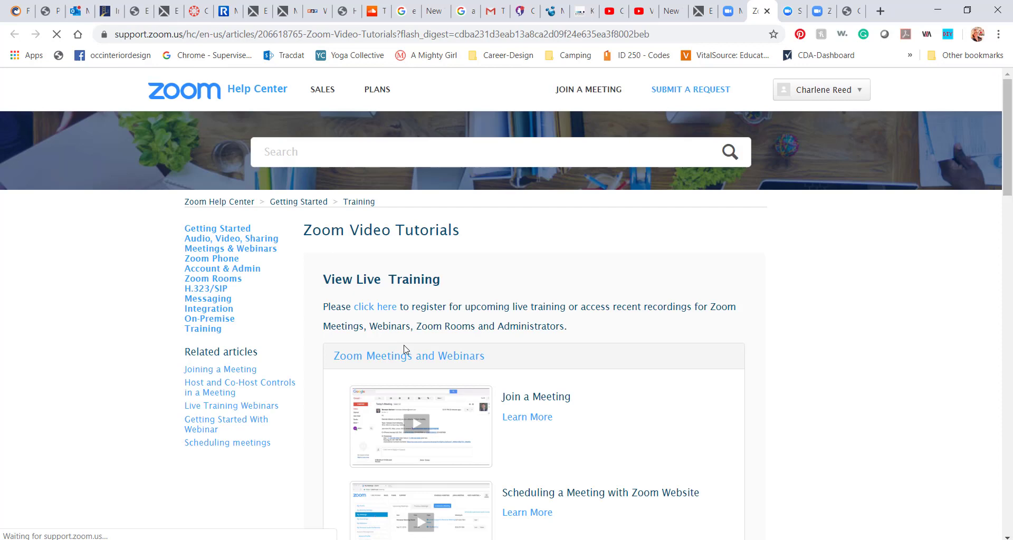
pyautogui.scroll(-3, 579, 380)
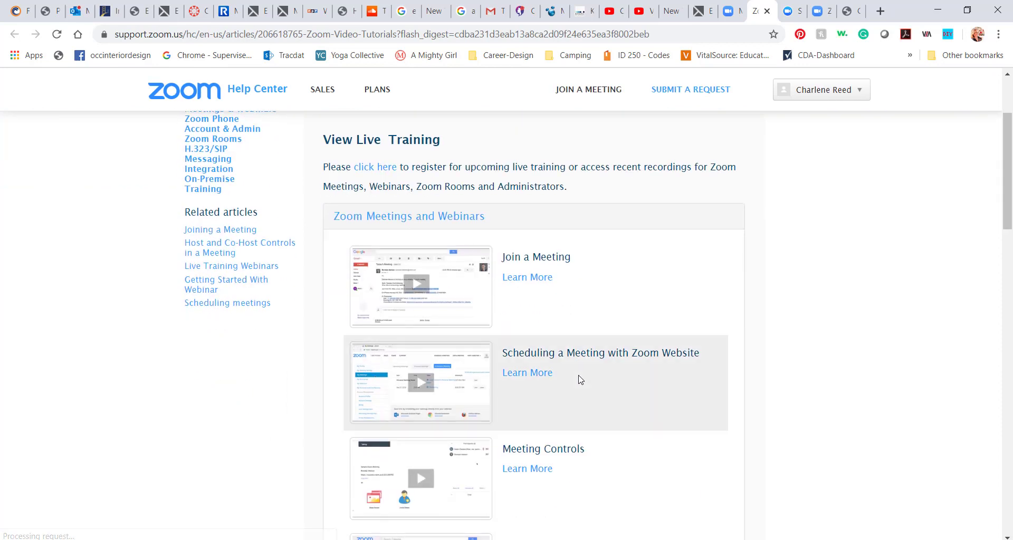
pyautogui.scroll(-2, 579, 378)
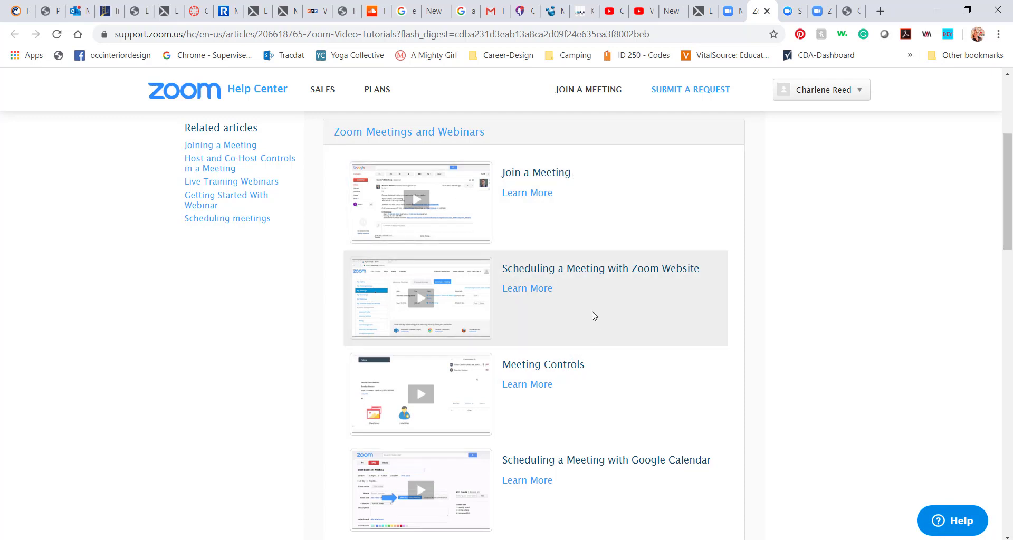
pyautogui.scroll(-1, 606, 341)
pyautogui.scroll(-1, 609, 342)
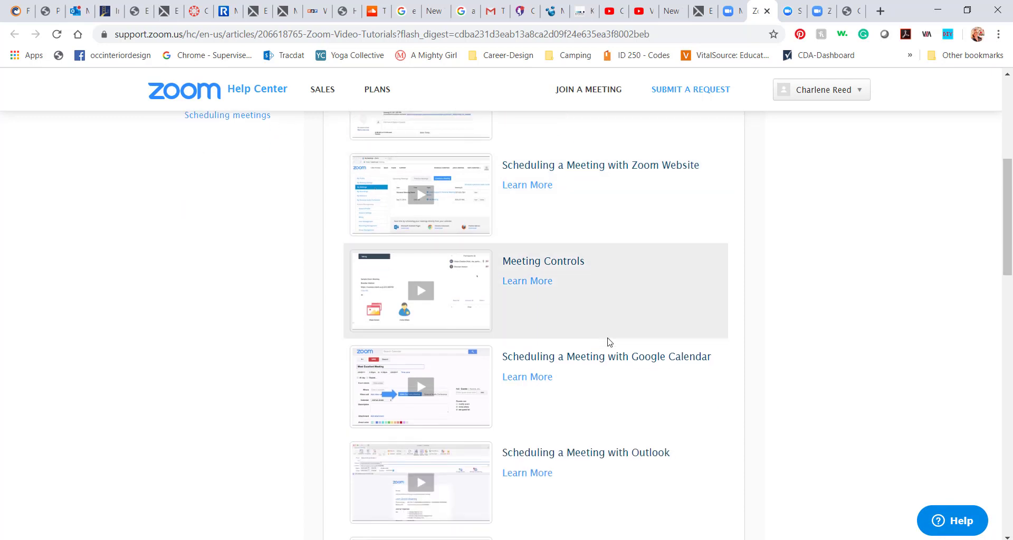
pyautogui.scroll(-2, 608, 342)
pyautogui.scroll(-3, 640, 473)
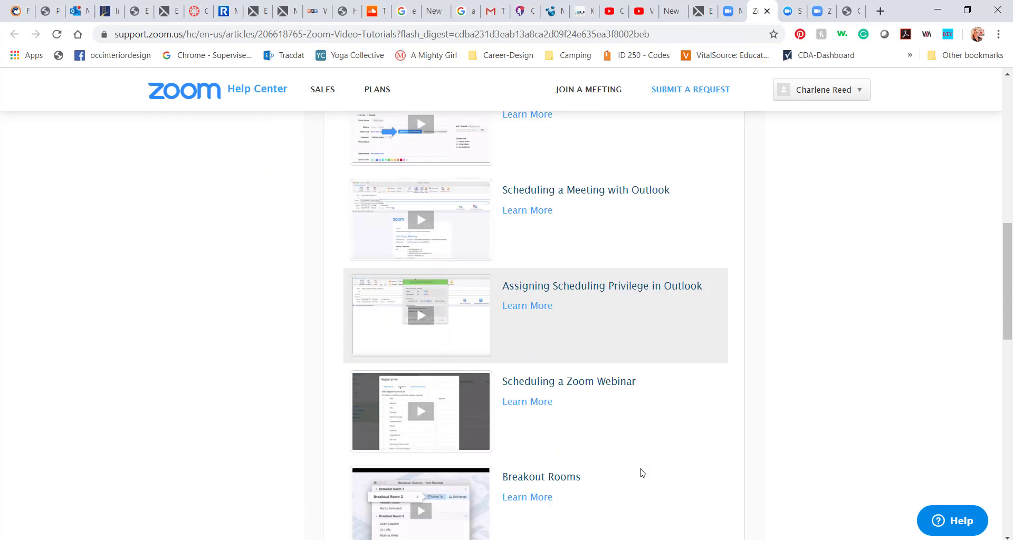
pyautogui.scroll(-6, 640, 472)
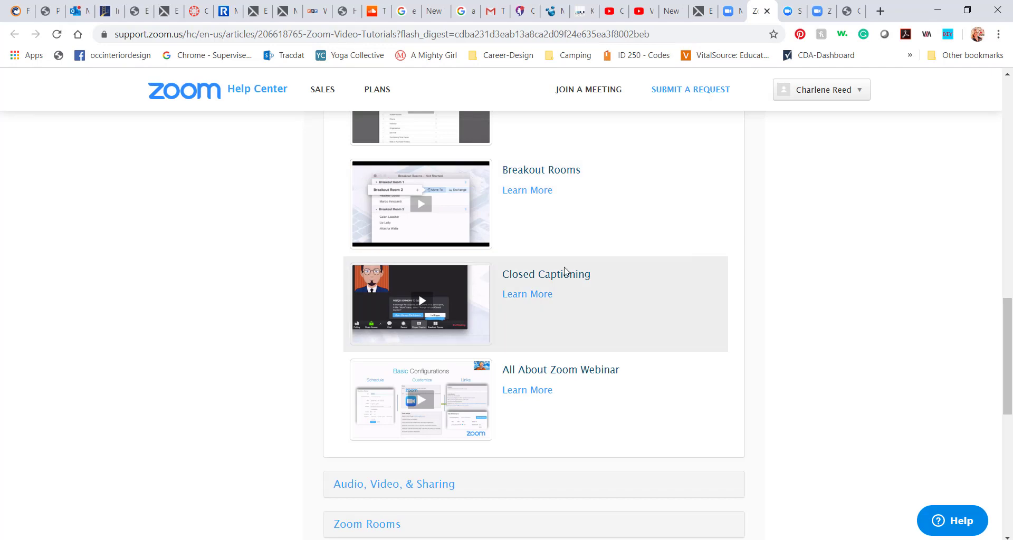
pyautogui.scroll(15, 564, 272)
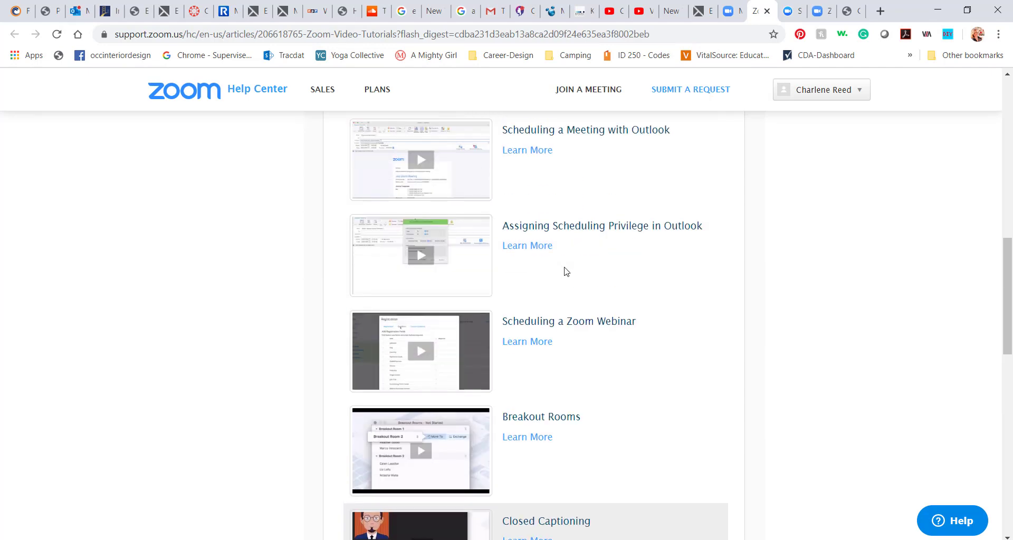